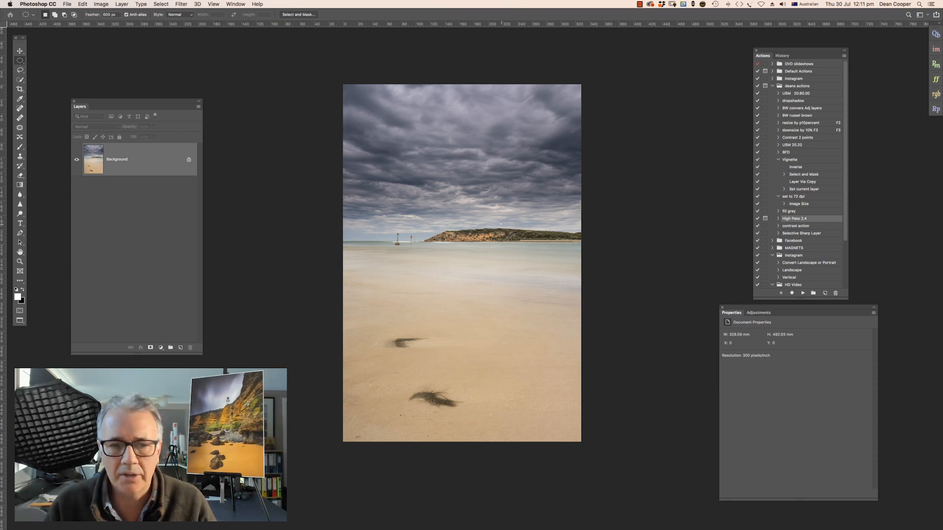
Examine the bluff, sky and foreground of the beach photo up close and in the full frame
{"action": "key", "text": "super+plus"}
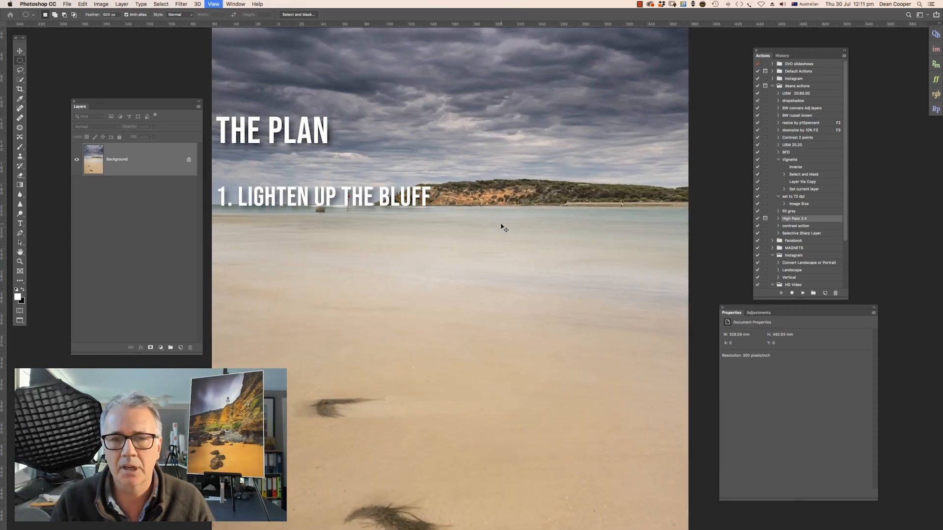
{"action": "key", "text": "super+plus"}
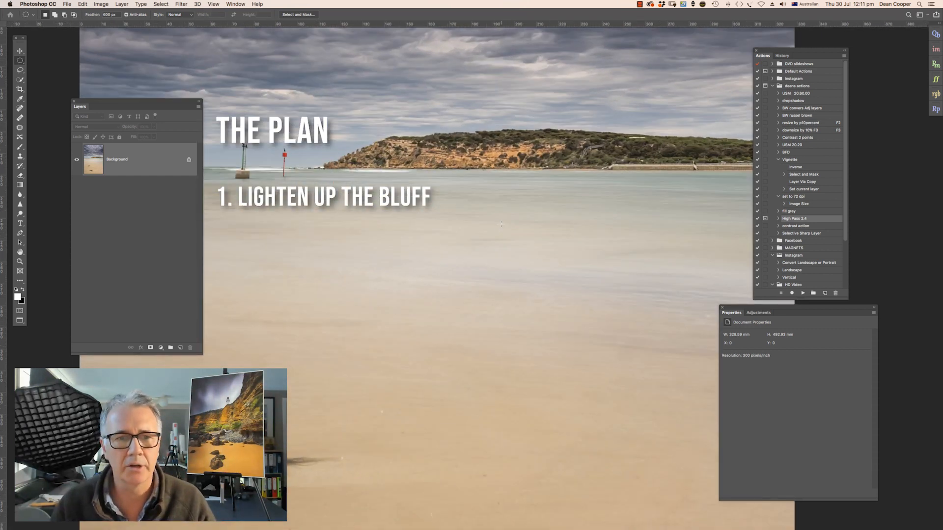
{"action": "left_click_drag", "start_coordinate": [467, 184], "coordinate": [400, 241]}
{"action": "key", "text": "super+r"}
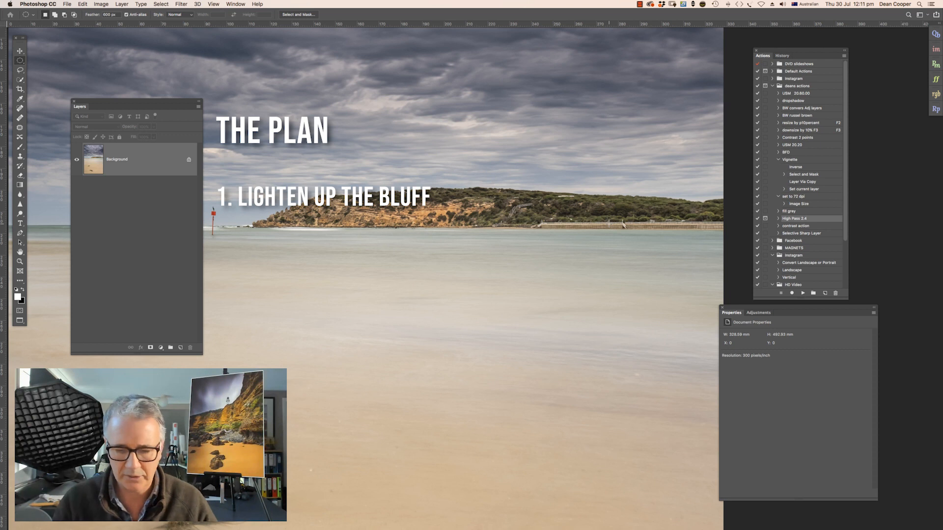
{"action": "key", "text": "super+minus"}
{"action": "key", "text": "super+minus"}
{"action": "key", "text": "super+minus"}
{"action": "key", "text": "super+minus"}
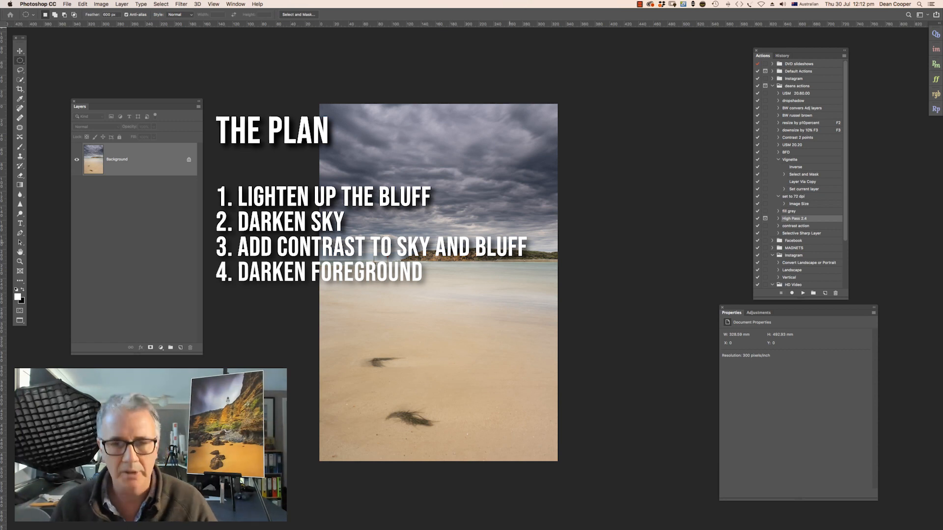
{"action": "key", "text": "z"}
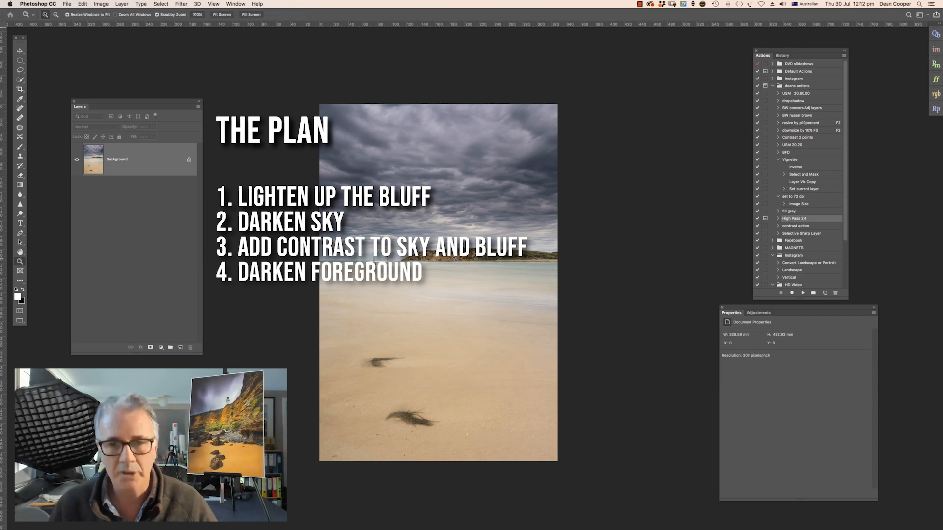
{"action": "right_click", "coordinate": [457, 266]}
{"action": "left_click", "coordinate": [454, 217]}
{"action": "left_click_drag", "start_coordinate": [468, 264], "coordinate": [469, 234]}
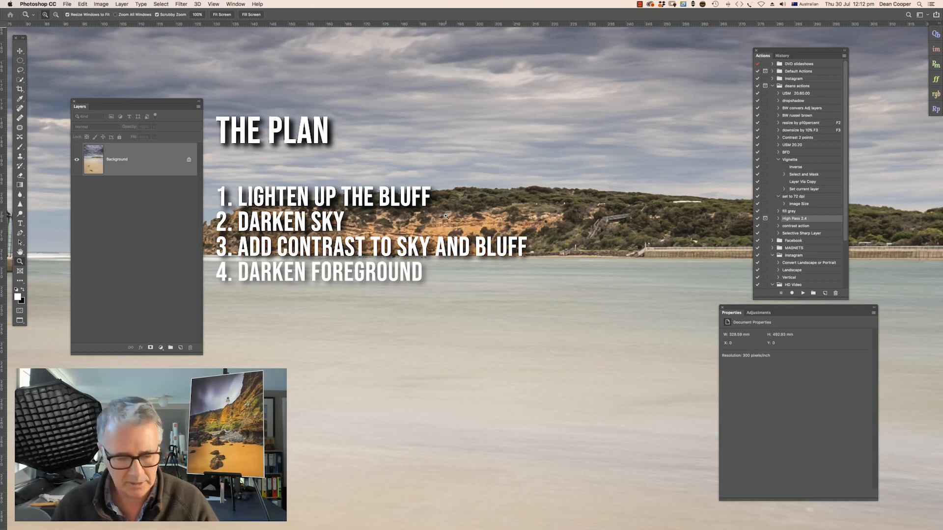
{"action": "key", "text": "super+0"}
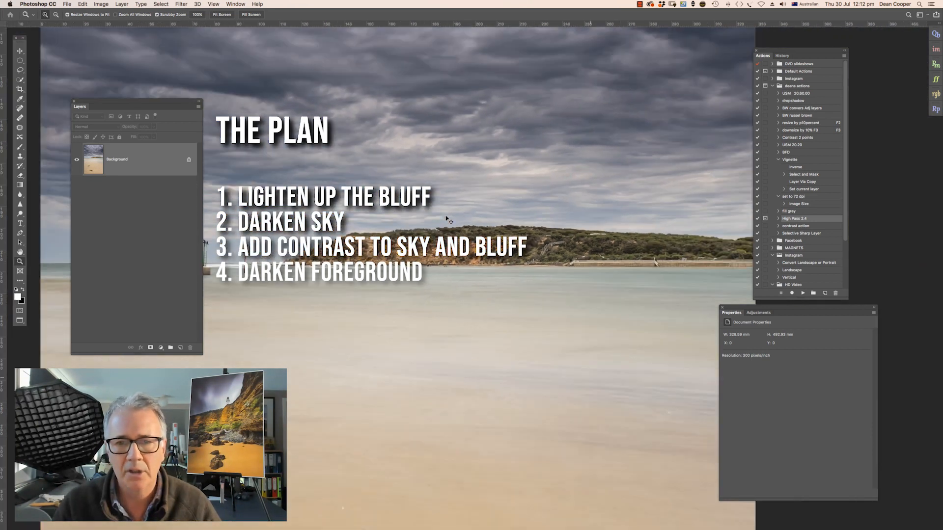
{"action": "key", "text": "super+minus"}
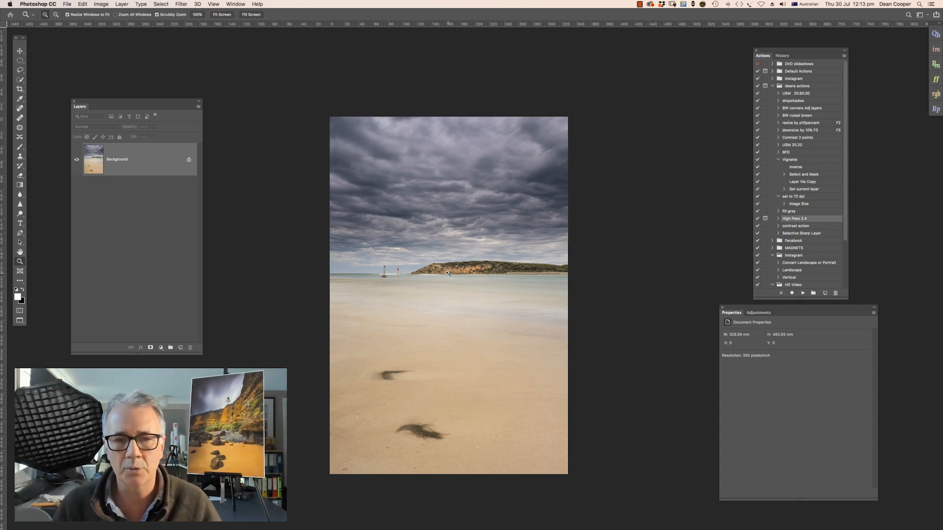
Duplicate the background layer of the beach photo
{"action": "left_click_drag", "start_coordinate": [458, 276], "coordinate": [503, 257]}
{"action": "left_click_drag", "start_coordinate": [564, 295], "coordinate": [508, 277]}
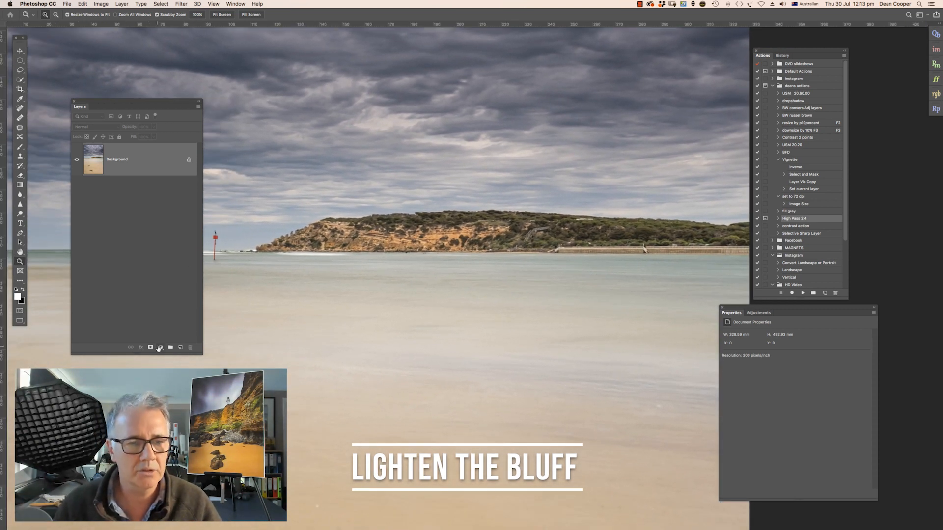
{"action": "key", "text": "super+j"}
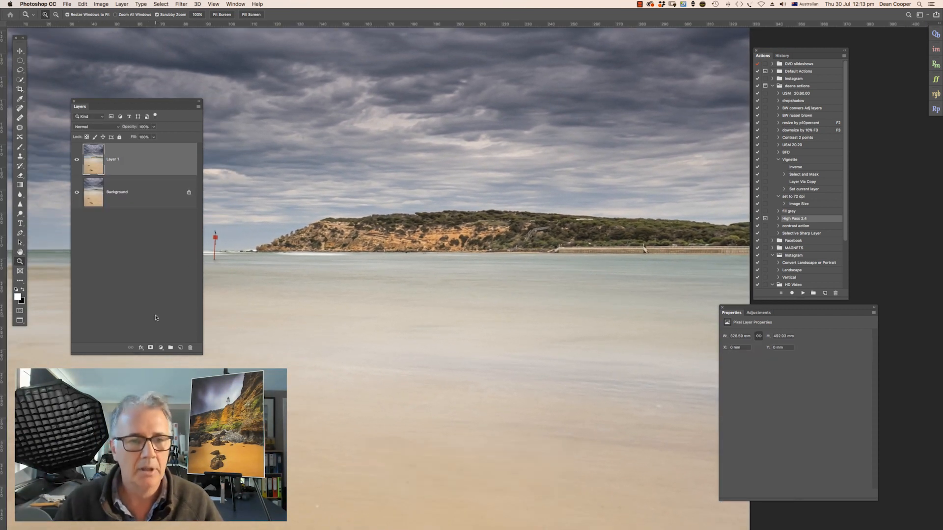
Add a Curves adjustment layer that lifts the midtones from input 103 to output 164, and invert its mask to black
{"action": "left_click", "coordinate": [161, 348]}
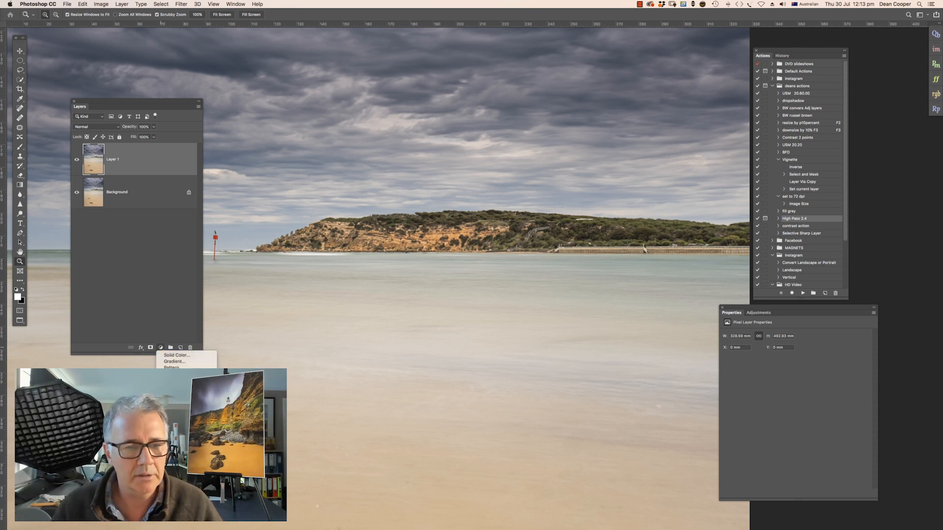
{"action": "left_click", "coordinate": [174, 391]}
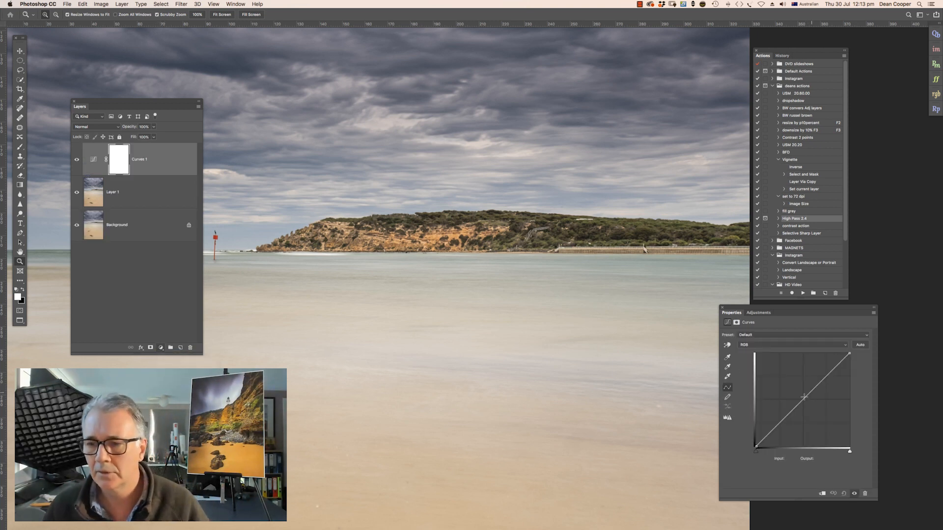
{"action": "left_click_drag", "start_coordinate": [805, 399], "coordinate": [792, 389]}
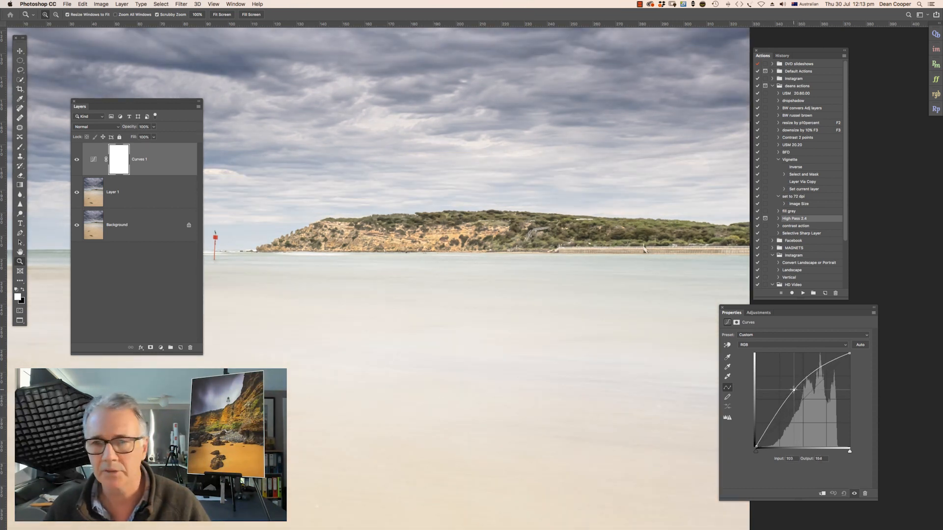
{"action": "left_click_drag", "start_coordinate": [793, 389], "coordinate": [793, 388]}
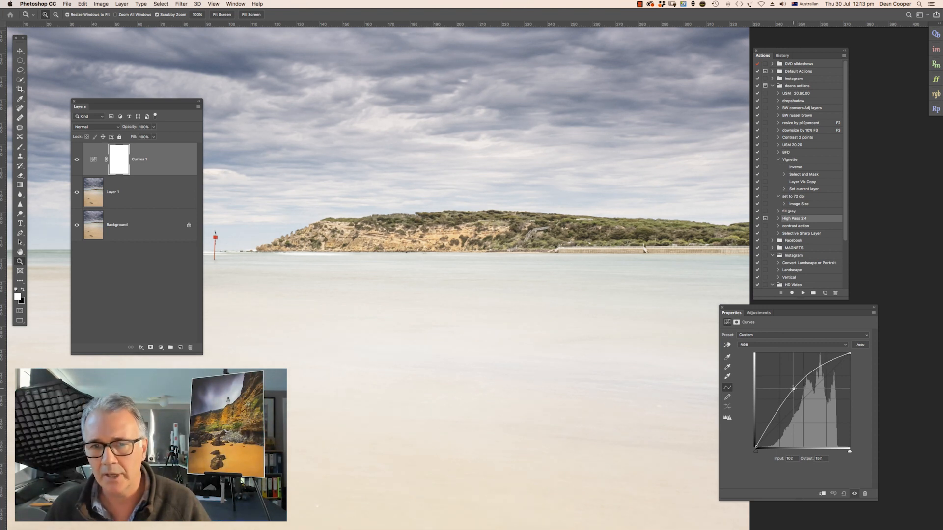
{"action": "left_click_drag", "start_coordinate": [792, 388], "coordinate": [793, 389]}
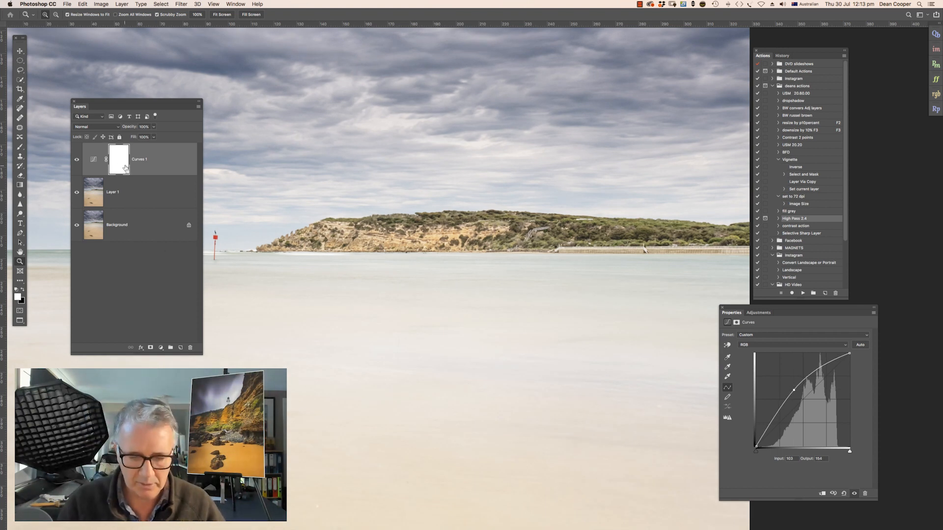
{"action": "key", "text": "super+i"}
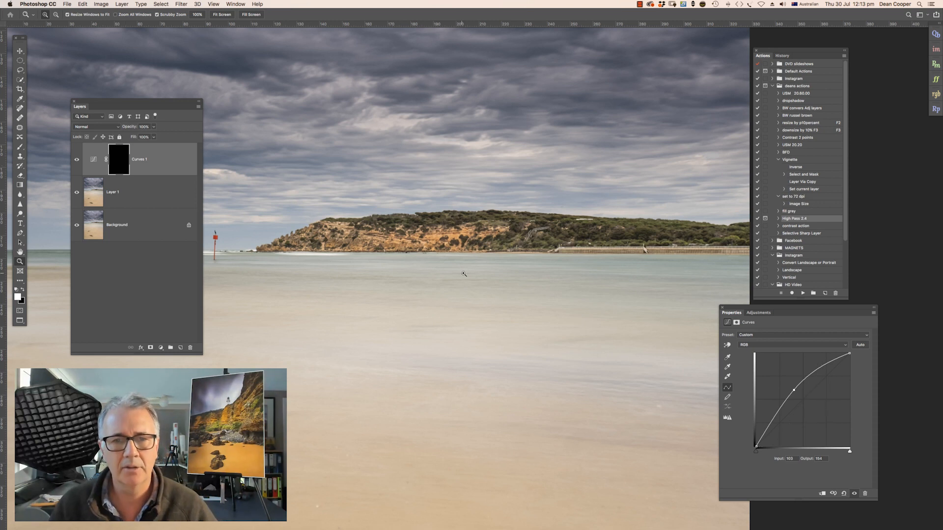
Reduce the brush to about 177 px and paint white along the bluff on the Curves mask to lighten it
{"action": "key", "text": "b"}
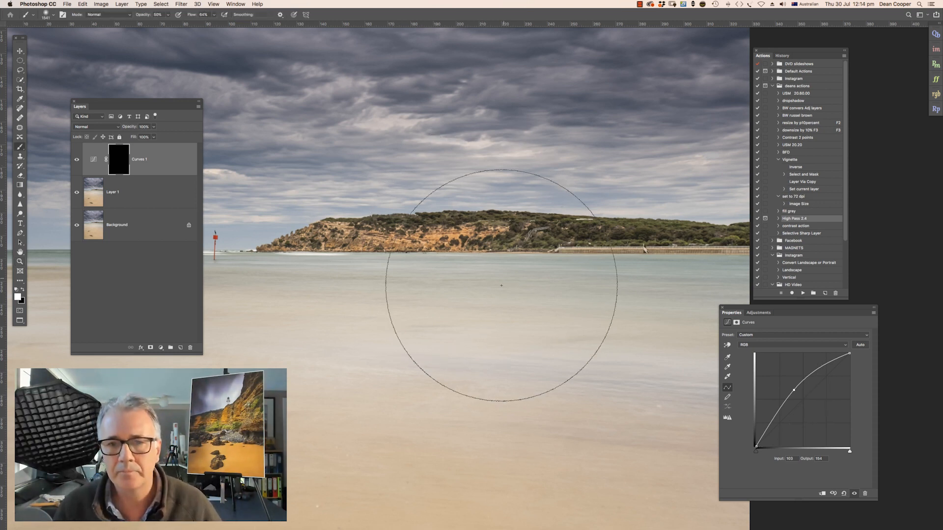
{"action": "left_click_drag", "start_coordinate": [501, 287], "coordinate": [370, 284]}
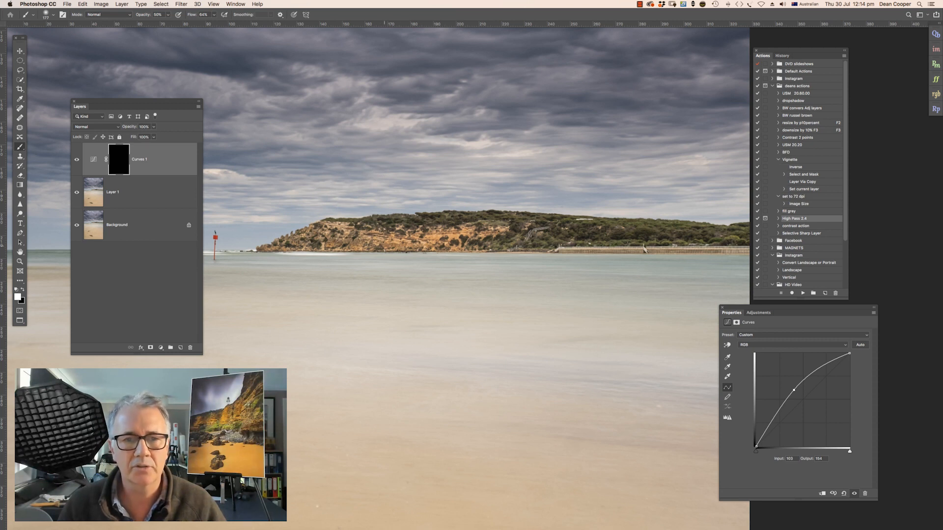
{"action": "left_click_drag", "start_coordinate": [307, 236], "coordinate": [655, 248]}
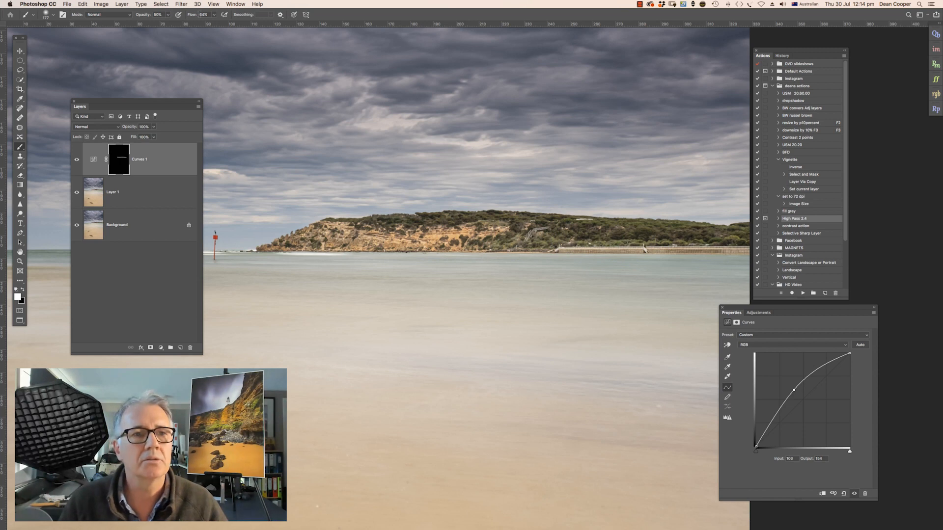
Lower the brush opacity to about 26% and build up white strokes over the rest of the bluff on the mask
{"action": "left_click", "coordinate": [167, 15]}
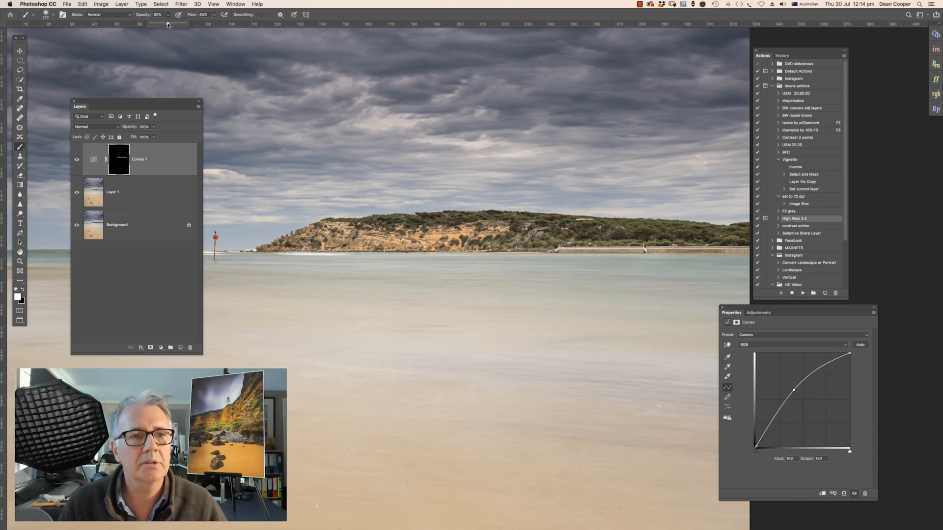
{"action": "left_click_drag", "start_coordinate": [163, 26], "coordinate": [160, 25]}
{"action": "left_click_drag", "start_coordinate": [542, 239], "coordinate": [440, 255]}
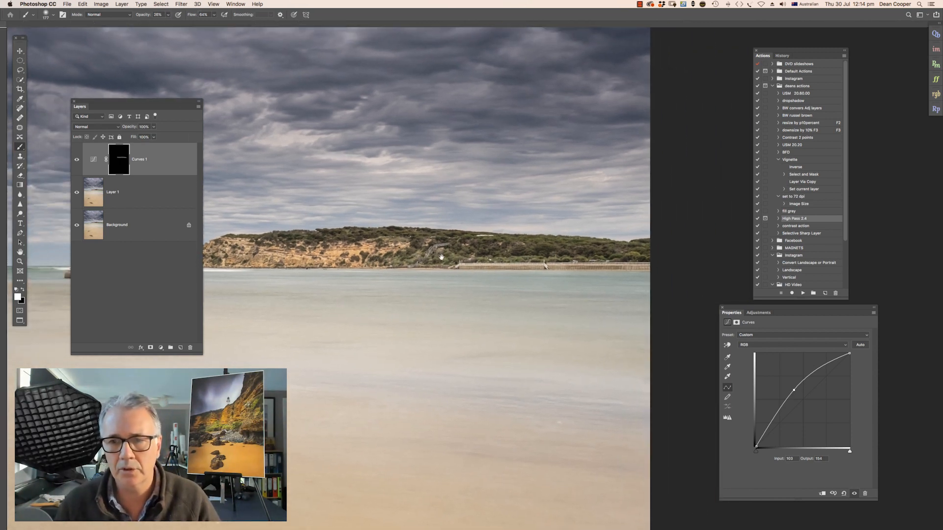
{"action": "key", "text": "super+equal"}
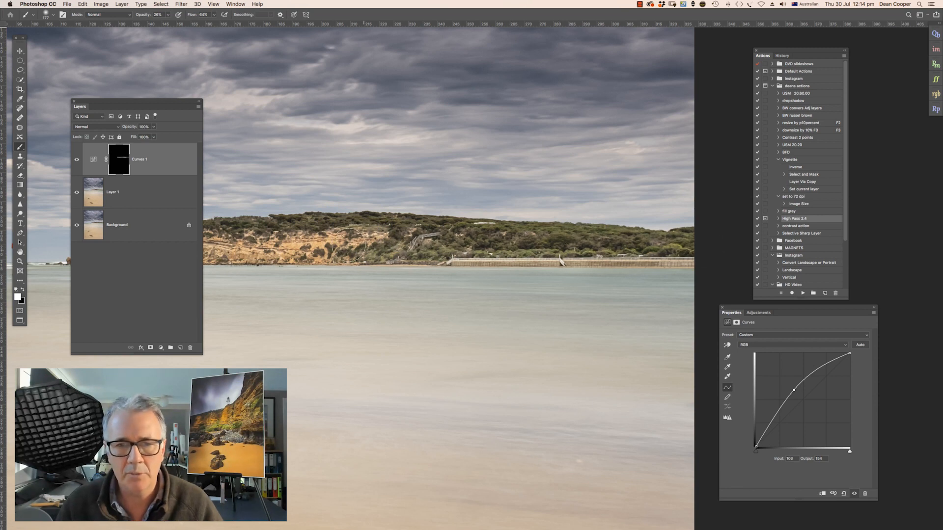
{"action": "left_click_drag", "start_coordinate": [432, 251], "coordinate": [677, 266]}
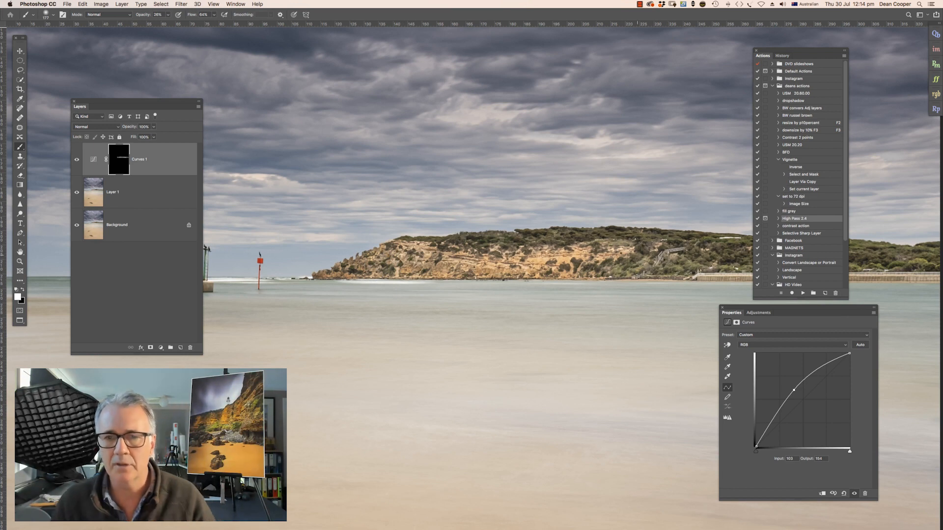
{"action": "left_click_drag", "start_coordinate": [671, 261], "coordinate": [436, 259]}
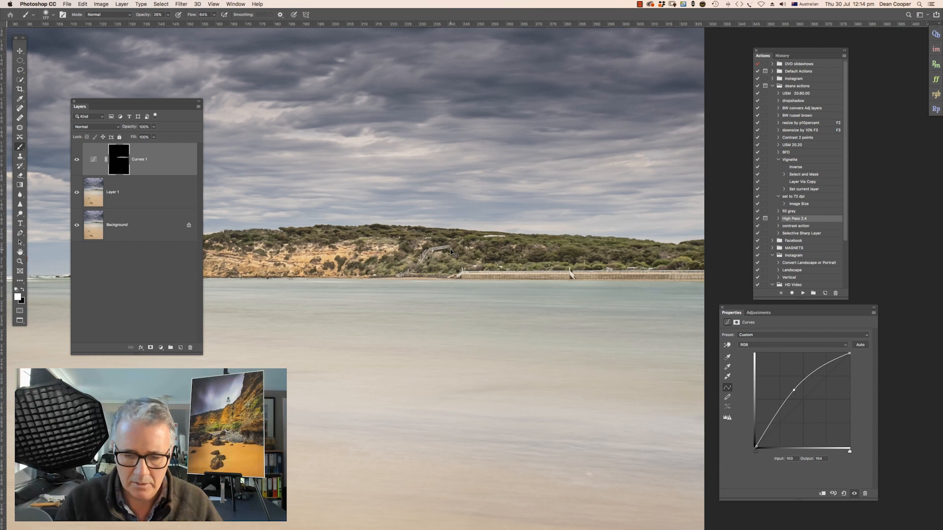
Compare the whole photo with and without the bluff-lightening Curves layer
{"action": "key", "text": "super+minus"}
{"action": "key", "text": "super+minus"}
{"action": "key", "text": "super+minus"}
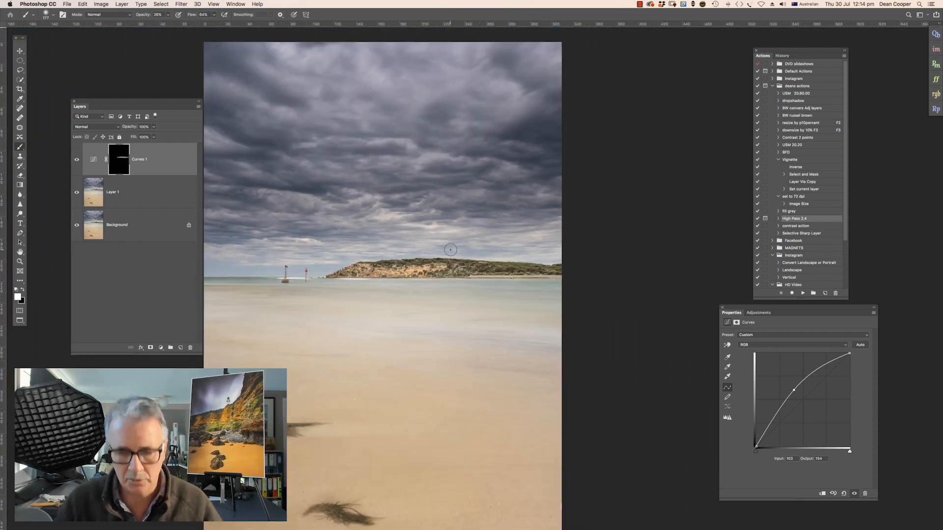
{"action": "key", "text": "super+minus"}
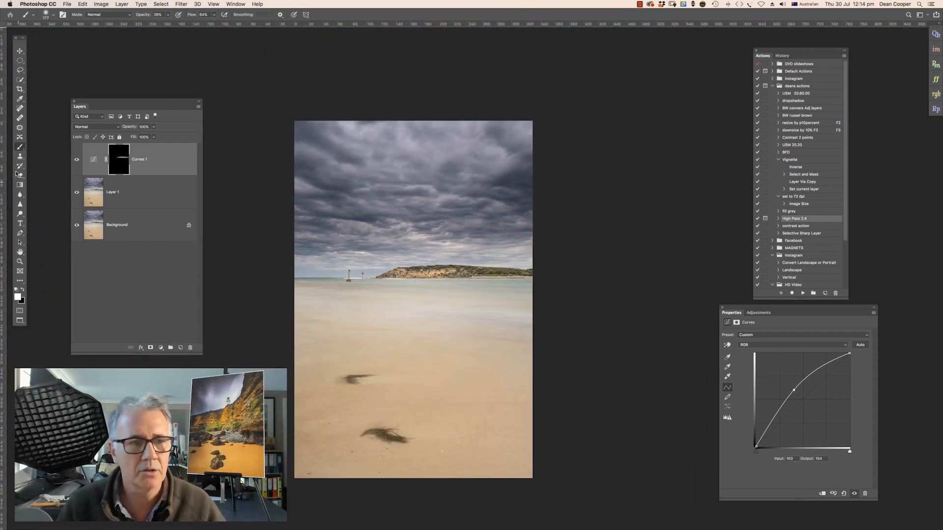
{"action": "left_click", "coordinate": [76, 160]}
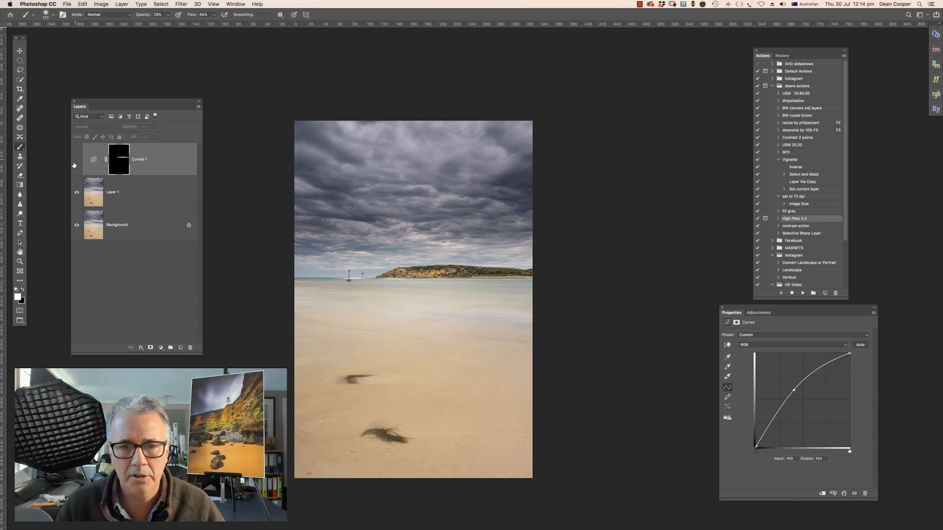
{"action": "left_click", "coordinate": [75, 161]}
{"action": "left_click", "coordinate": [76, 161]}
{"action": "left_click", "coordinate": [76, 160]}
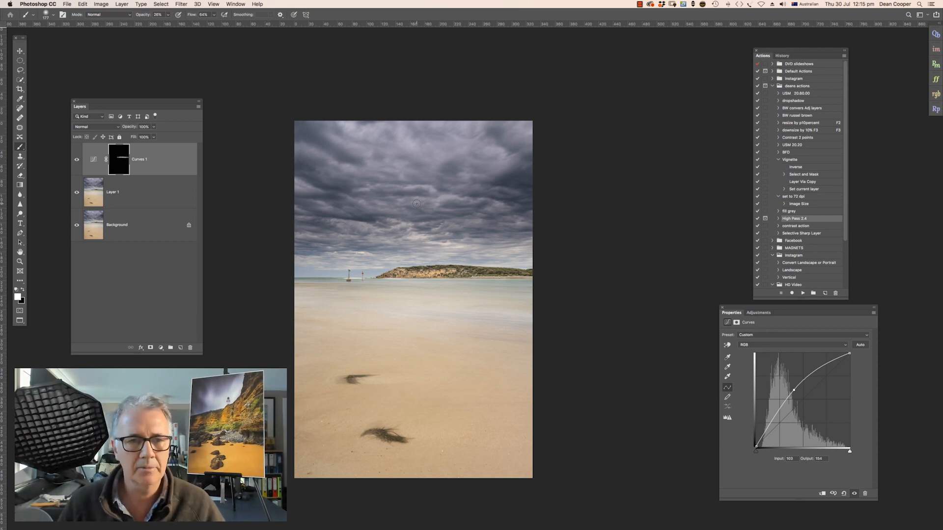
Add a second Curves adjustment layer that pulls the midtones down to output 91, and invert its mask to black
{"action": "left_click", "coordinate": [161, 347]}
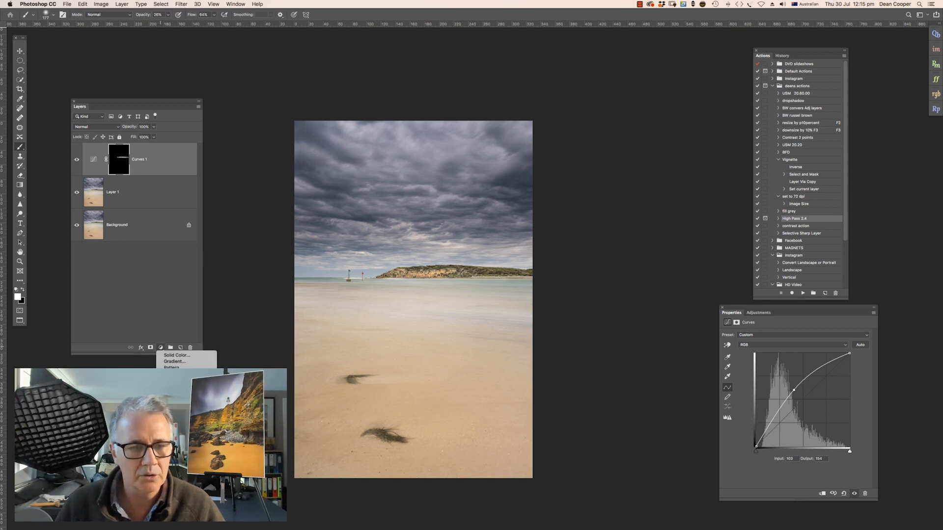
{"action": "left_click", "coordinate": [171, 390]}
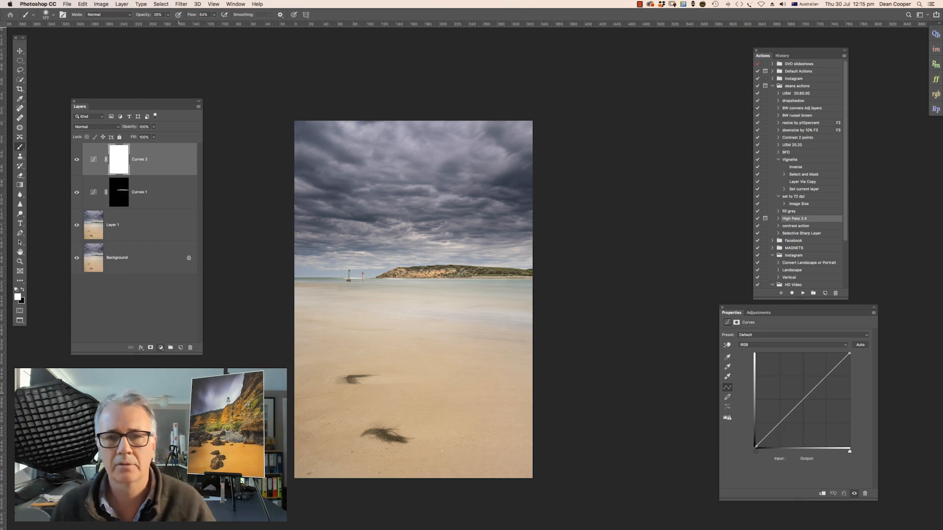
{"action": "left_click_drag", "start_coordinate": [797, 407], "coordinate": [802, 413]}
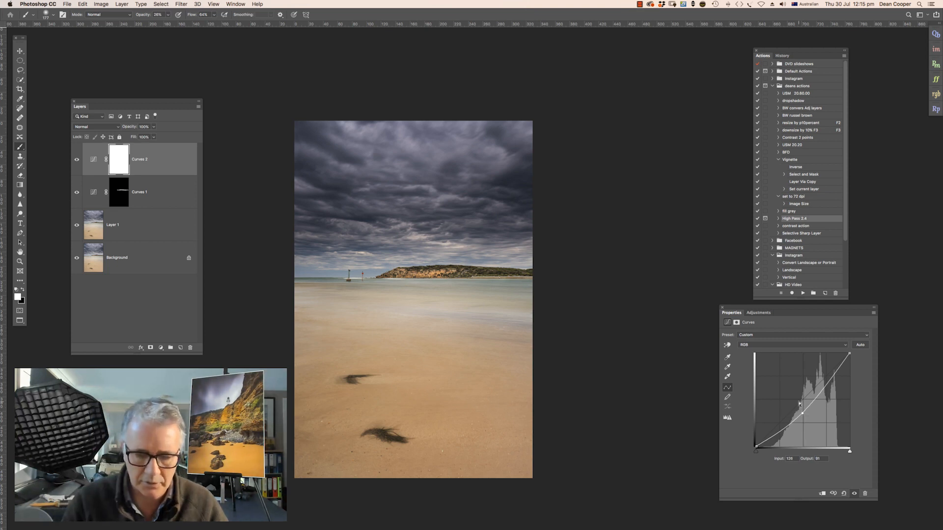
{"action": "key", "text": "super+i"}
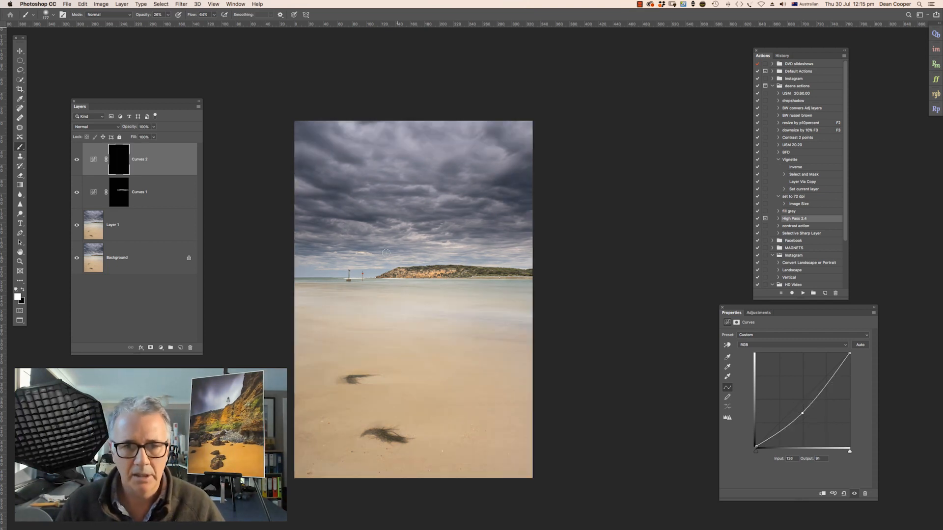
Enlarge the brush to about 1101 px, set its opacity to 35%, and paint white over the sky on the new Curves mask
{"action": "left_click_drag", "start_coordinate": [381, 239], "coordinate": [408, 241]}
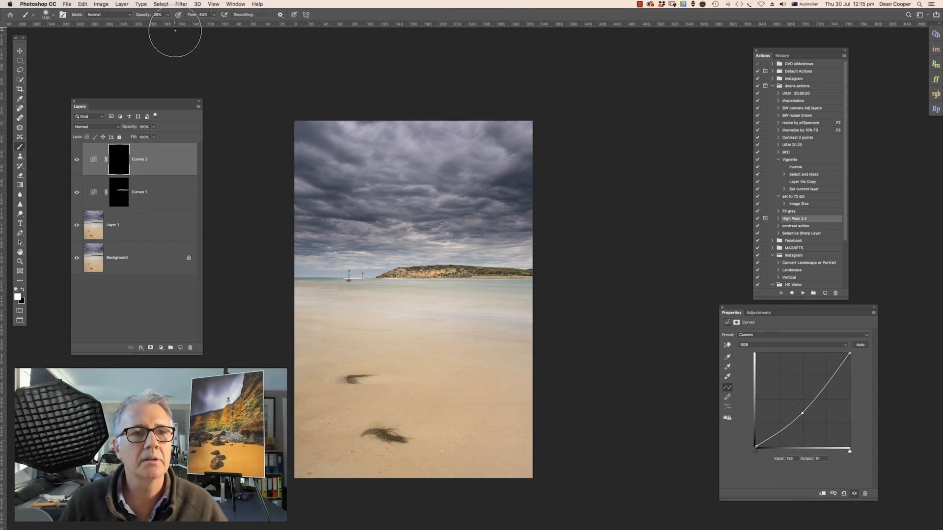
{"action": "left_click", "coordinate": [168, 15]}
{"action": "left_click_drag", "start_coordinate": [170, 25], "coordinate": [169, 25]}
{"action": "left_click", "coordinate": [563, 133]}
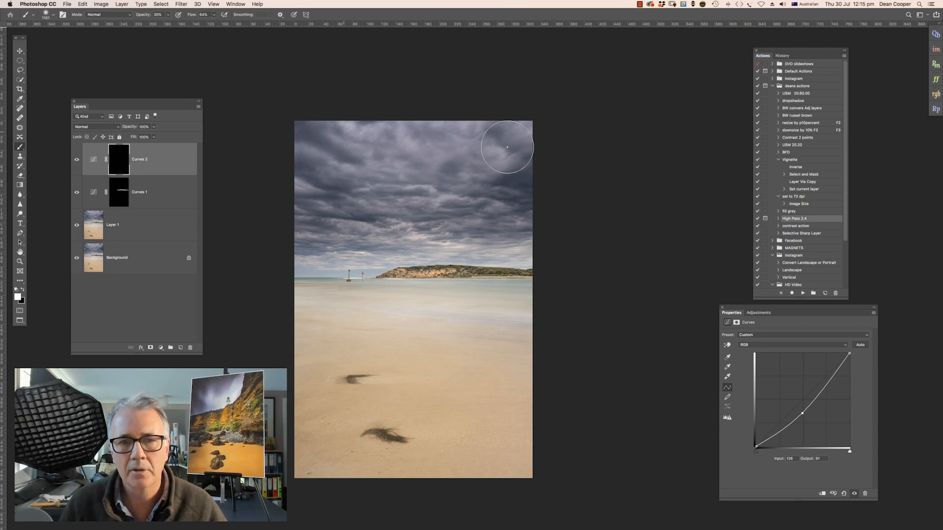
{"action": "mouse_move", "coordinate": [569, 182]}
{"action": "left_mouse_down"}
{"action": "mouse_move", "coordinate": [455, 170]}
{"action": "mouse_move", "coordinate": [490, 125]}
{"action": "mouse_move", "coordinate": [341, 156]}
{"action": "mouse_move", "coordinate": [392, 114]}
{"action": "left_mouse_up"}
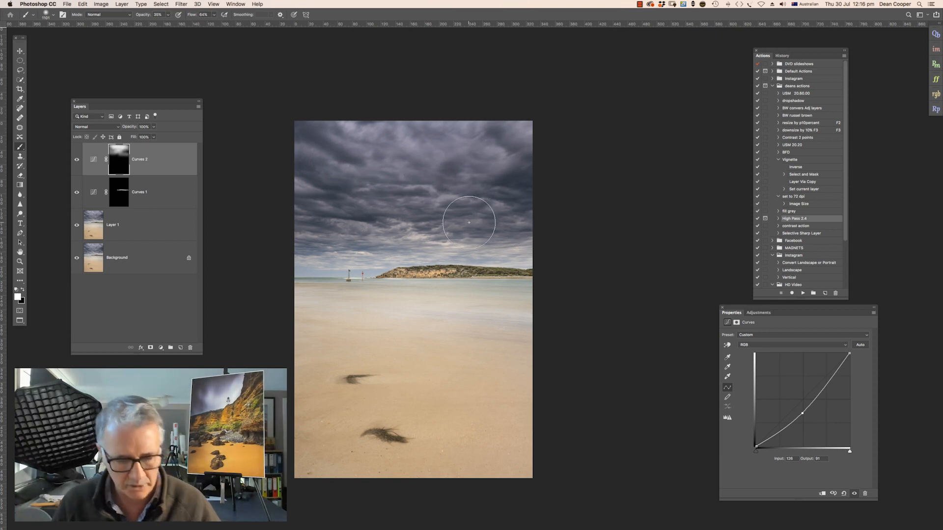
Reduce the brush to about 471 px and paint white along the lower sky above the horizon on the second Curves mask
{"action": "key", "text": "super+plus"}
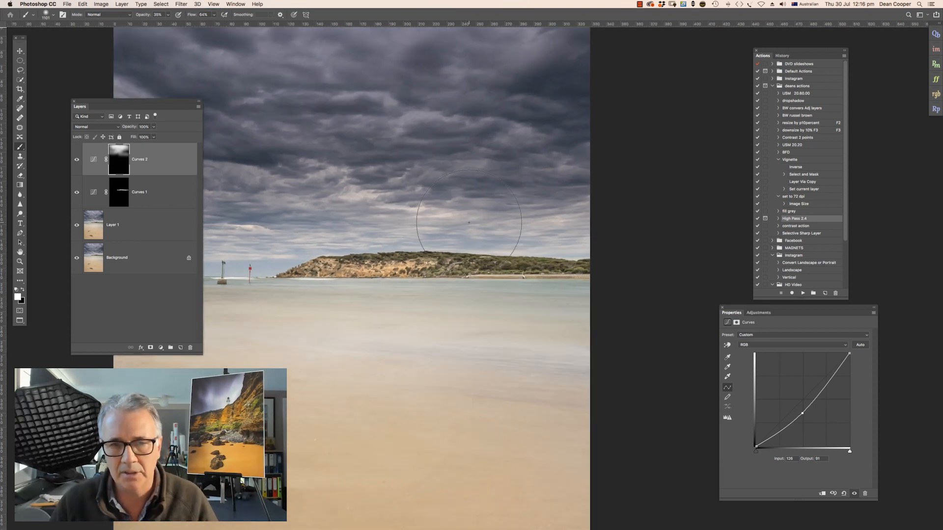
{"action": "mouse_move", "coordinate": [434, 293]}
{"action": "left_mouse_down"}
{"action": "mouse_move", "coordinate": [560, 299]}
{"action": "mouse_move", "coordinate": [565, 290]}
{"action": "left_mouse_up"}
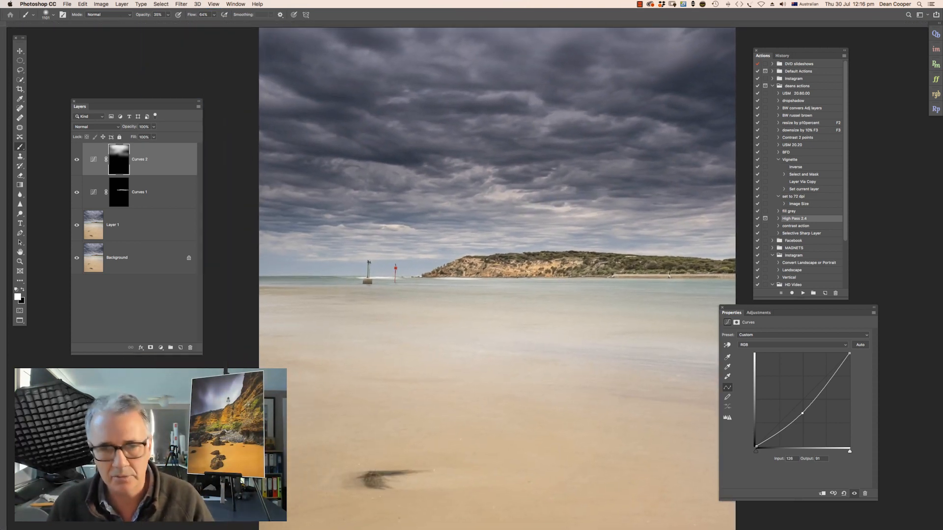
{"action": "mouse_move", "coordinate": [518, 216]}
{"action": "left_mouse_down"}
{"action": "mouse_move", "coordinate": [485, 219]}
{"action": "mouse_move", "coordinate": [496, 219]}
{"action": "left_mouse_up"}
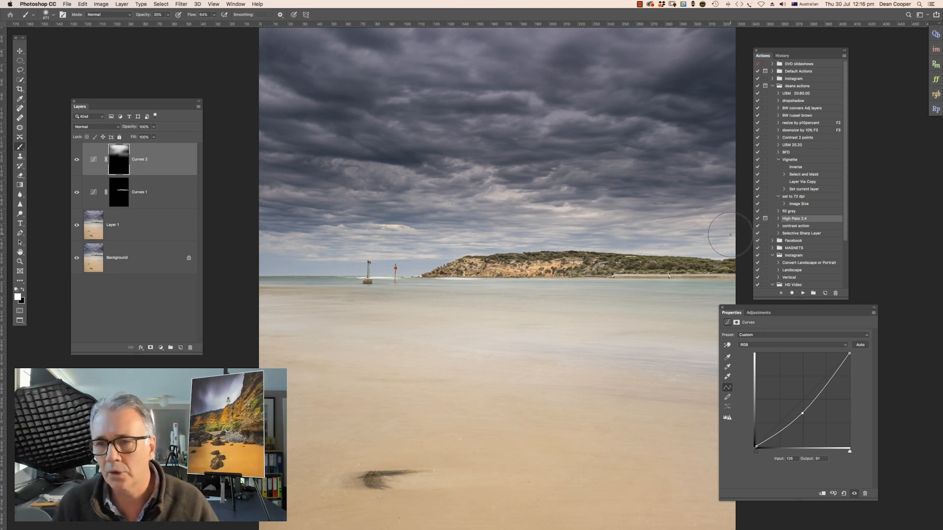
{"action": "left_click_drag", "start_coordinate": [261, 264], "coordinate": [288, 263]}
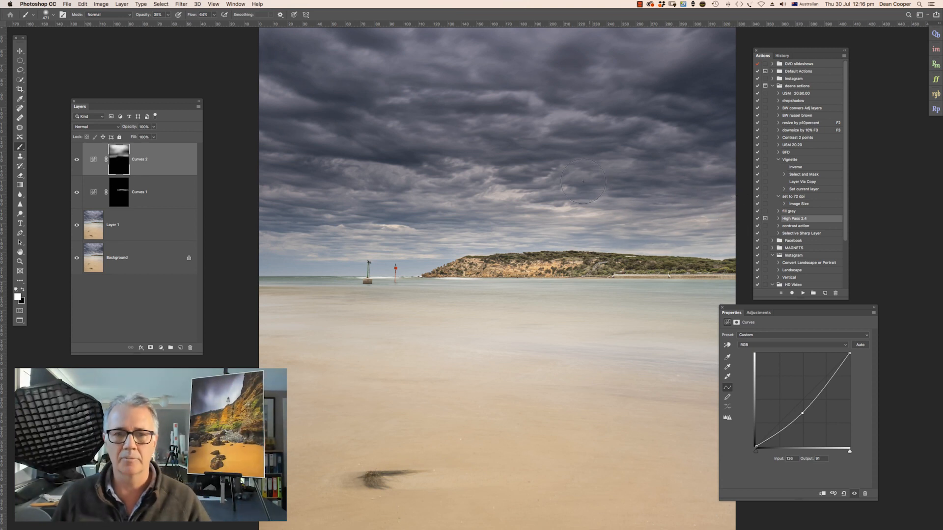
Compare the whole photo with and without the sky-darkening Curves layer
{"action": "key", "text": "super+minus"}
{"action": "key", "text": "super+minus"}
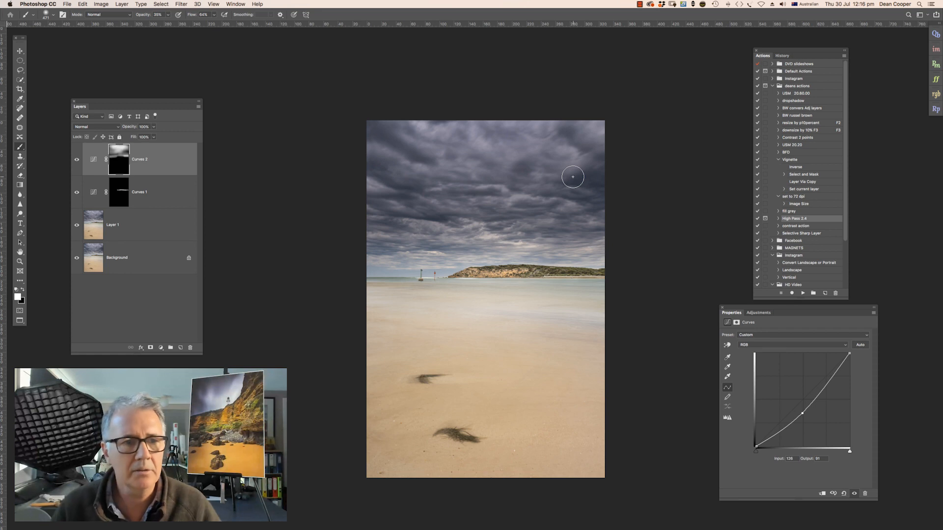
{"action": "left_click", "coordinate": [77, 161]}
{"action": "left_click", "coordinate": [76, 162]}
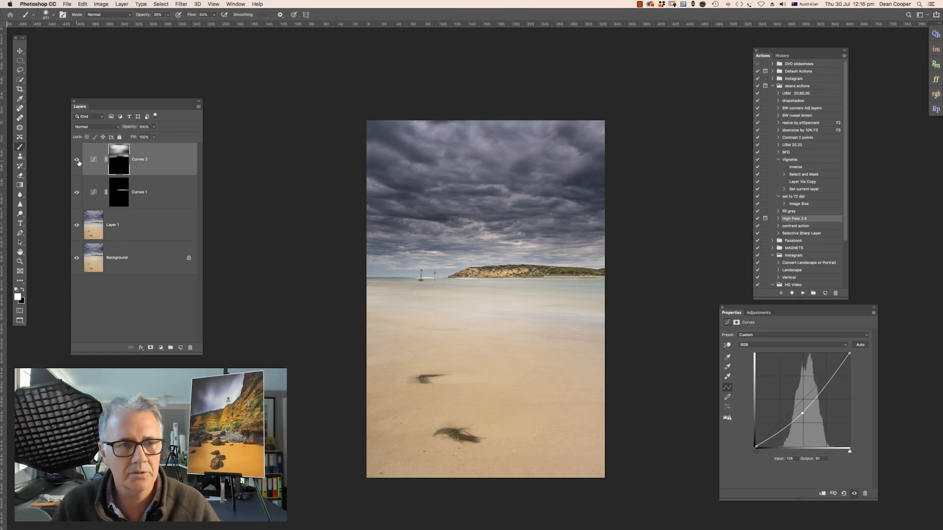
{"action": "left_click", "coordinate": [77, 160]}
{"action": "left_click", "coordinate": [77, 162]}
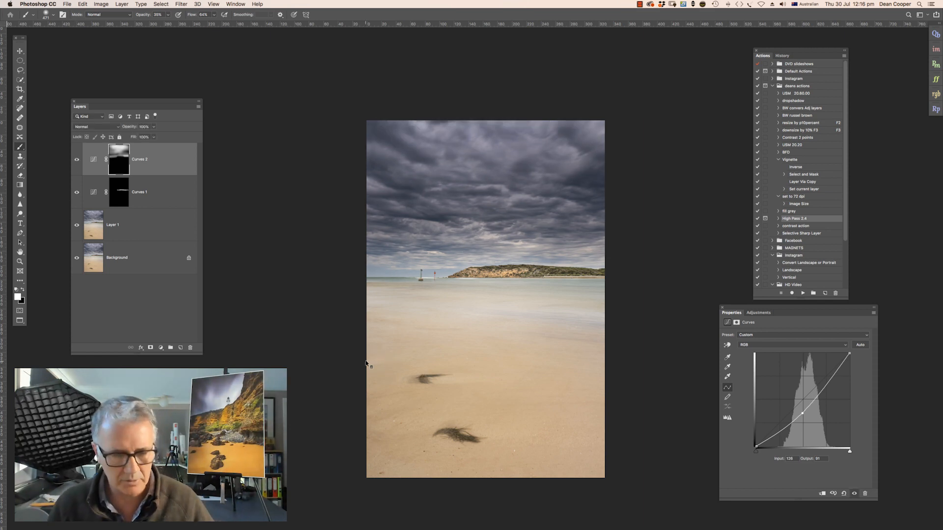
Enlarge the brush to about 1450 px and paint white over the sand foreground on the same mask, raising the brush opacity to 52%
{"action": "right_click", "coordinate": [351, 355]}
{"action": "left_click", "coordinate": [455, 344]}
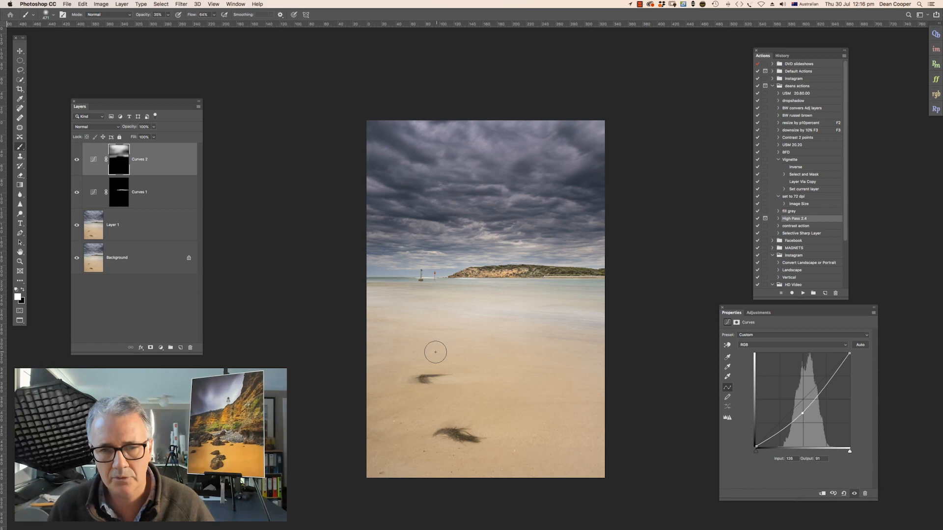
{"action": "left_click_drag", "start_coordinate": [432, 351], "coordinate": [459, 354]}
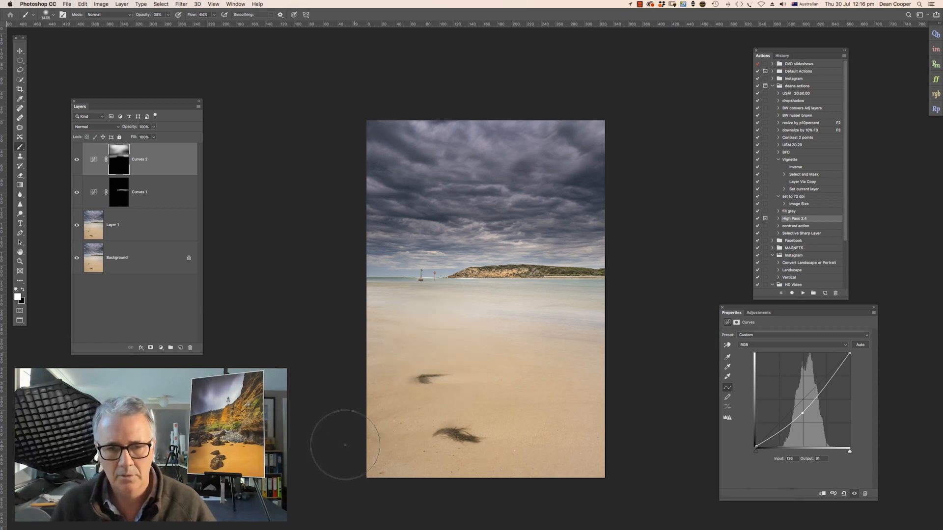
{"action": "left_click_drag", "start_coordinate": [331, 377], "coordinate": [635, 357]}
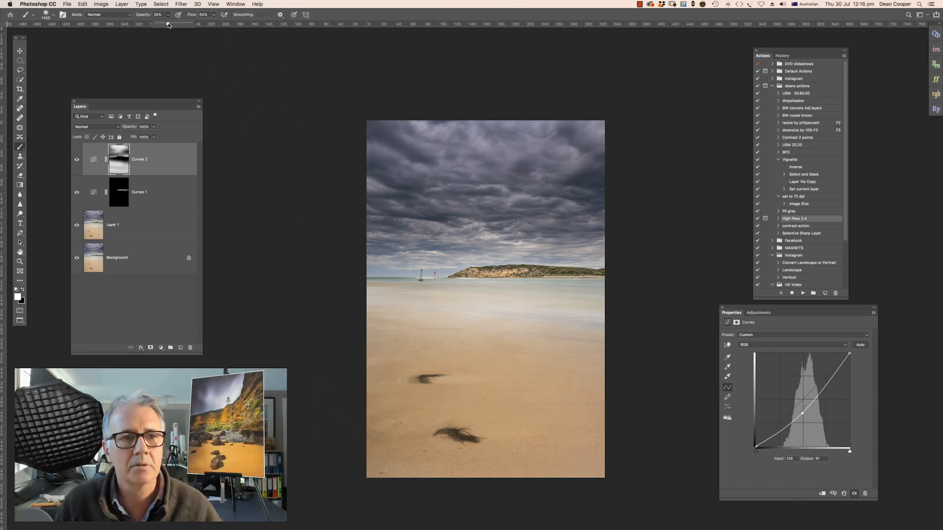
{"action": "left_click_drag", "start_coordinate": [175, 26], "coordinate": [174, 26]}
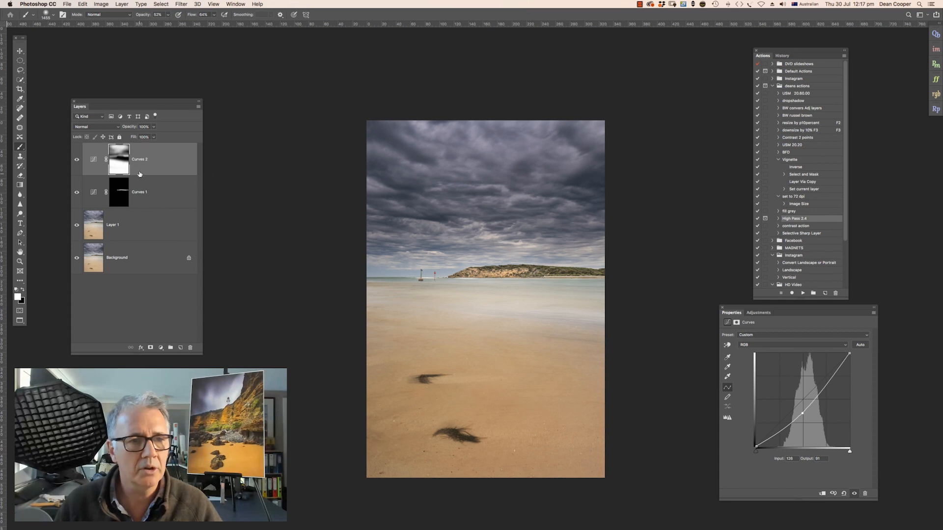
Add a third Curves adjustment layer that pulls the midtones down to about output 100, and invert its mask to black
{"action": "left_click", "coordinate": [160, 348]}
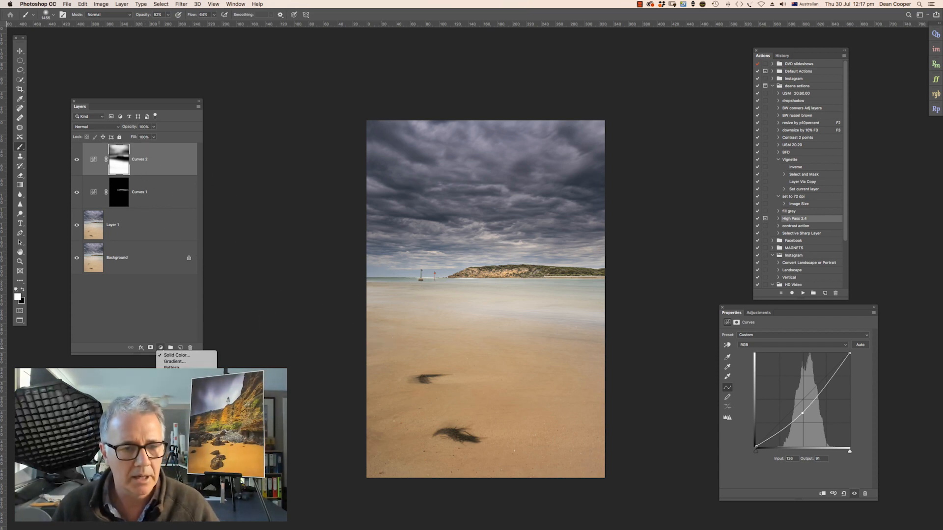
{"action": "left_click", "coordinate": [176, 389]}
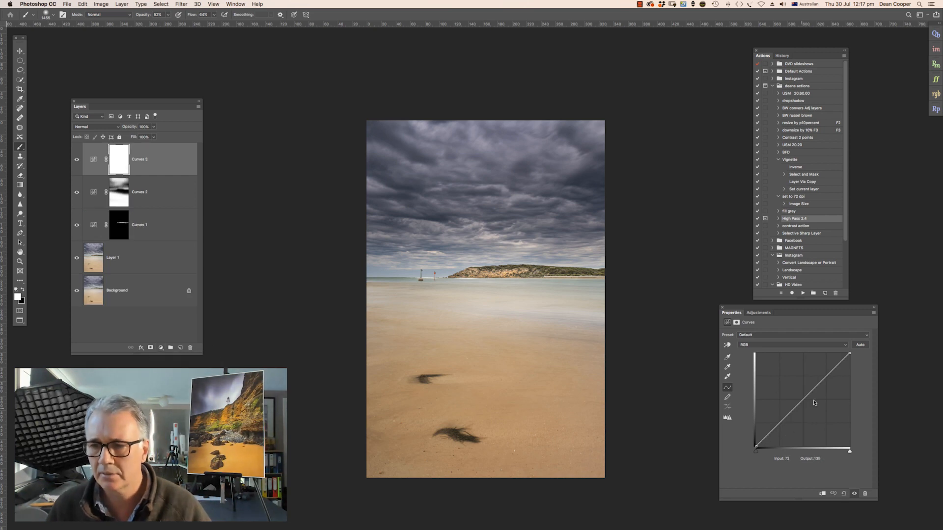
{"action": "left_click_drag", "start_coordinate": [803, 401], "coordinate": [813, 407]}
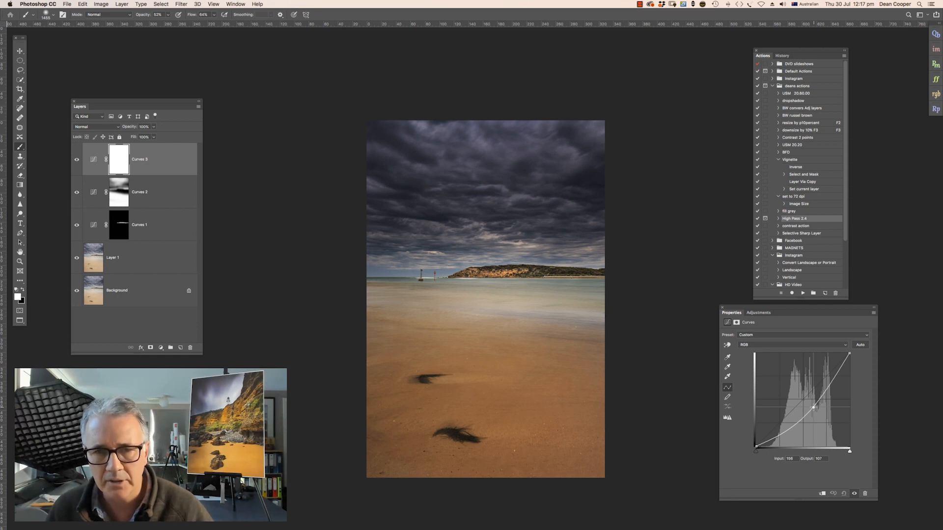
{"action": "left_click_drag", "start_coordinate": [814, 407], "coordinate": [803, 410]}
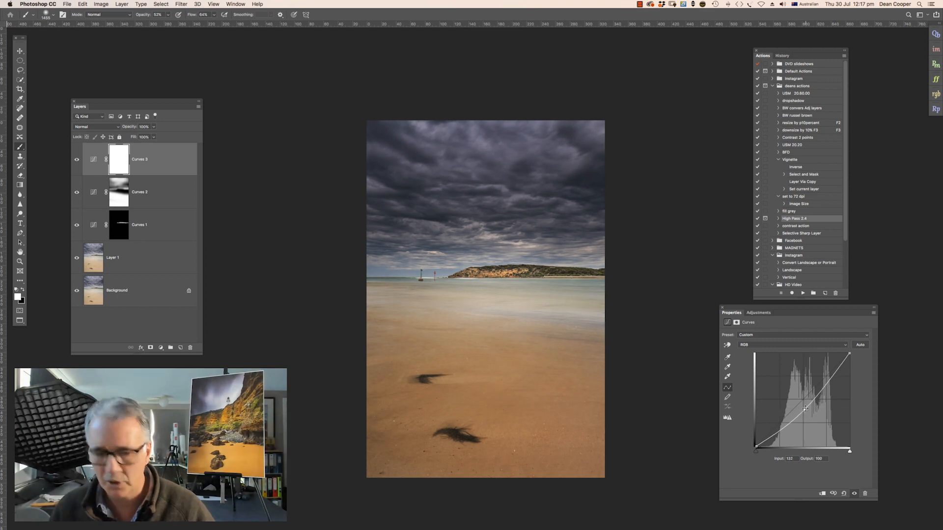
{"action": "key", "text": "super+i"}
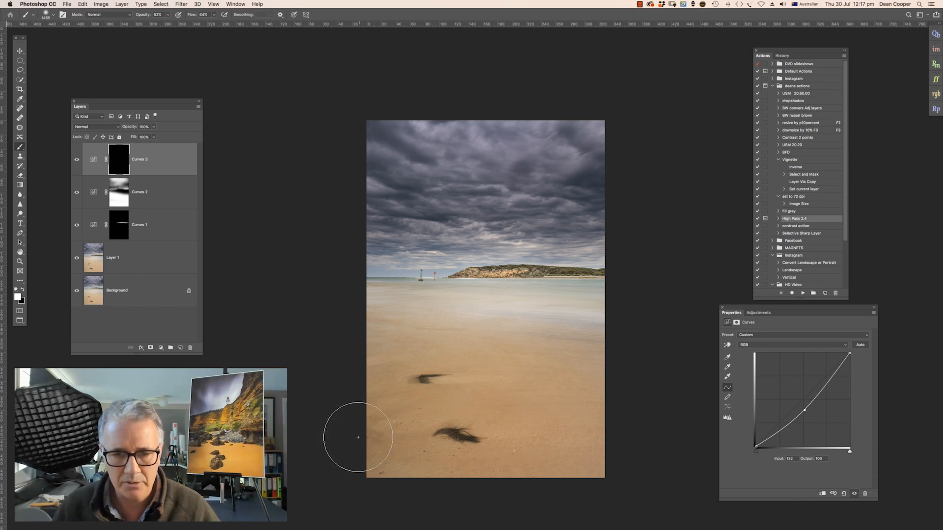
Paint white over the sand foreground on the third Curves mask, reducing the brush to about 935 px for the last strokes
{"action": "left_click_drag", "start_coordinate": [353, 437], "coordinate": [584, 442]}
{"action": "left_click_drag", "start_coordinate": [623, 408], "coordinate": [354, 396]}
{"action": "left_click_drag", "start_coordinate": [323, 336], "coordinate": [638, 356]}
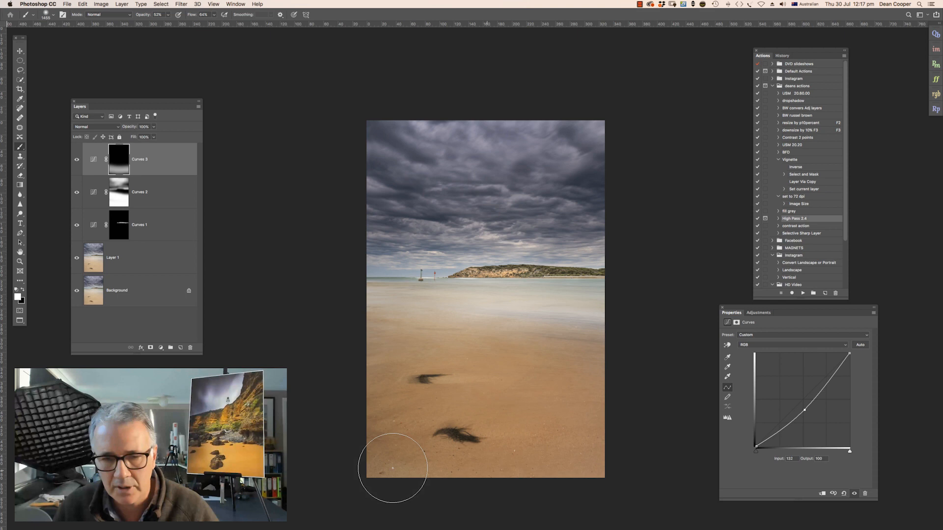
{"action": "left_click_drag", "start_coordinate": [339, 320], "coordinate": [621, 354]}
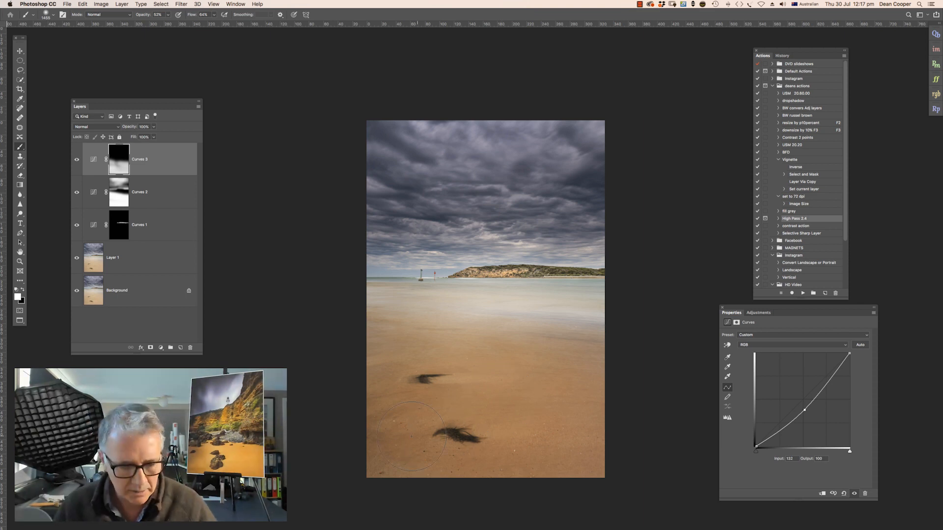
{"action": "left_click_drag", "start_coordinate": [427, 429], "coordinate": [415, 428]}
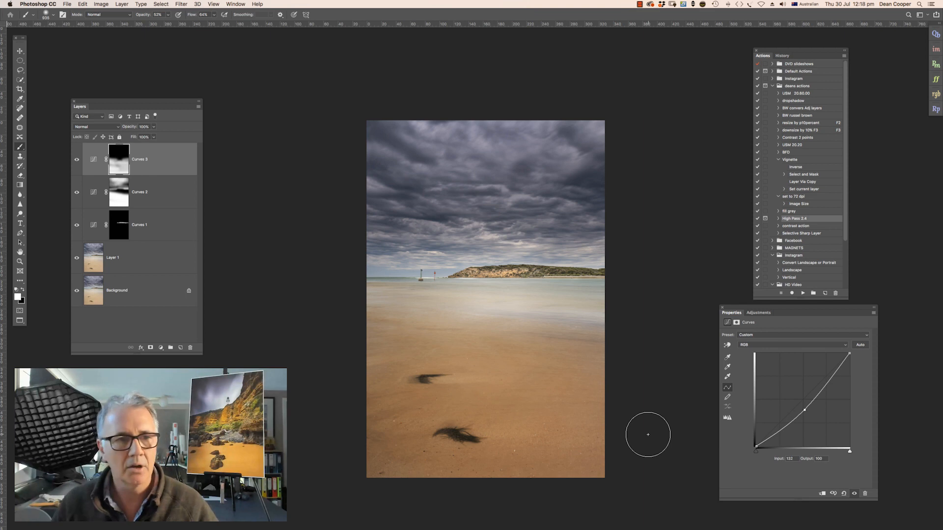
Compare the photo with and without the foreground-darkening Curves layer
{"action": "left_click", "coordinate": [77, 161]}
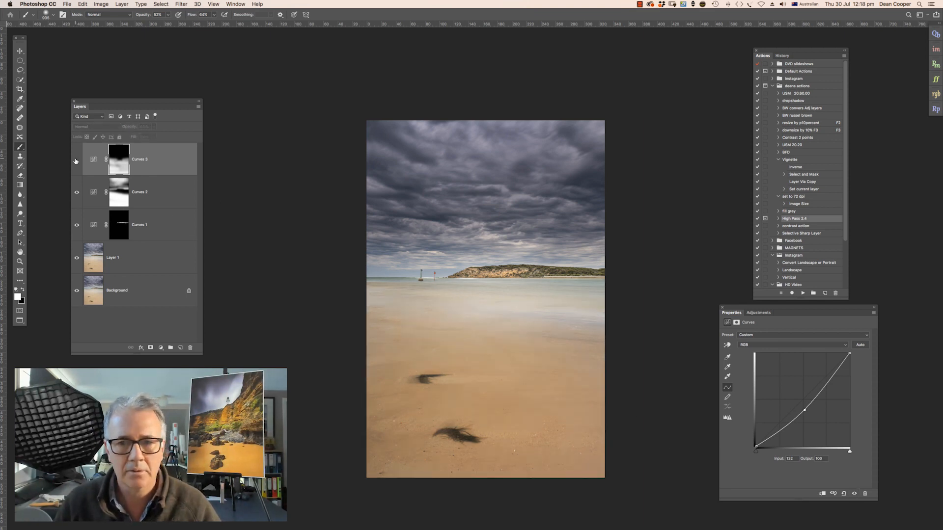
{"action": "left_click", "coordinate": [77, 159]}
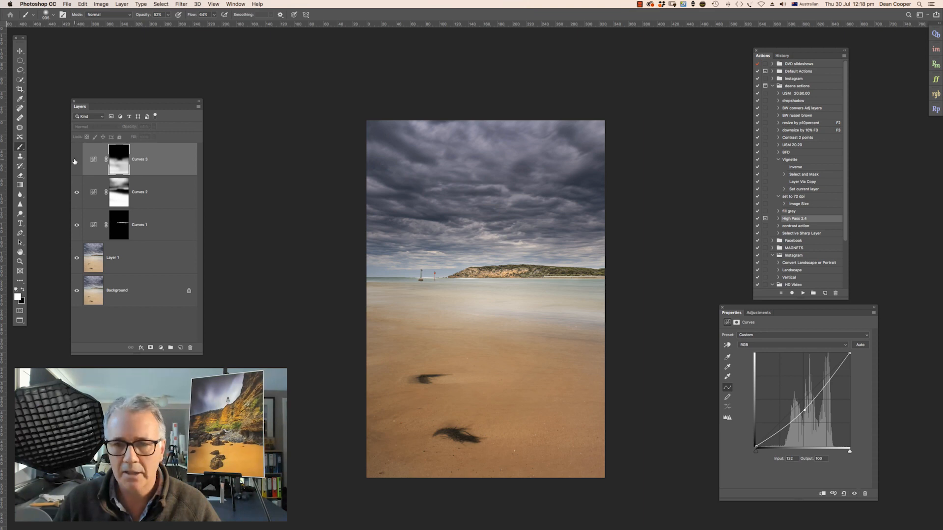
{"action": "left_click", "coordinate": [74, 161]}
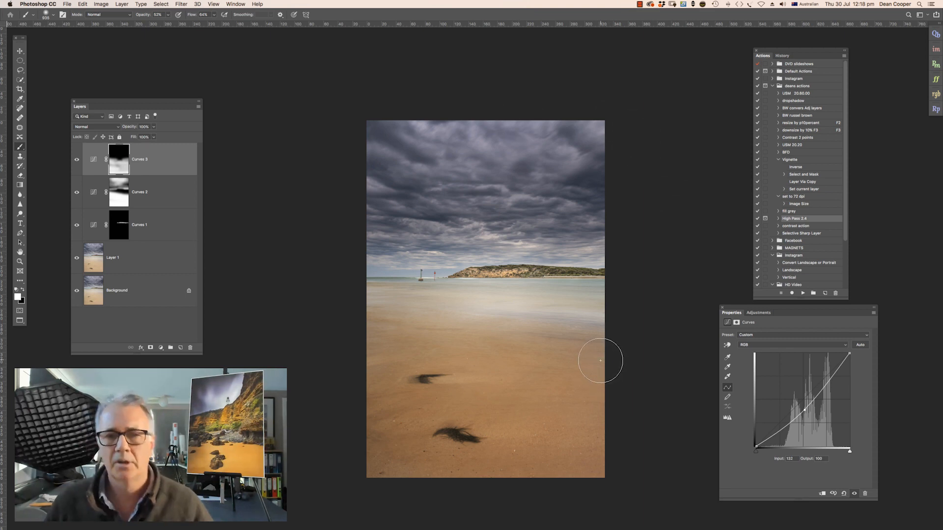
Add a fourth Curves adjustment layer with the Strong Contrast (RGB) preset and invert its mask to black
{"action": "left_click", "coordinate": [161, 347]}
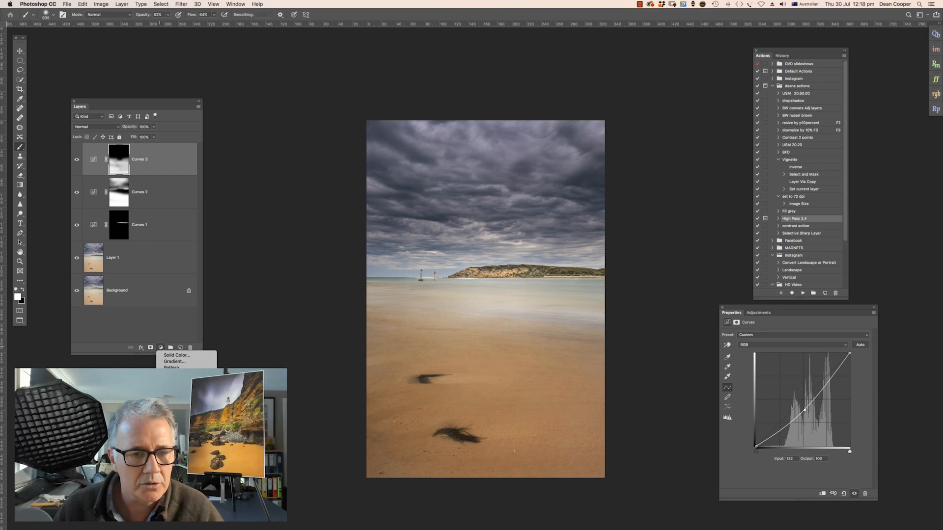
{"action": "left_click", "coordinate": [172, 391]}
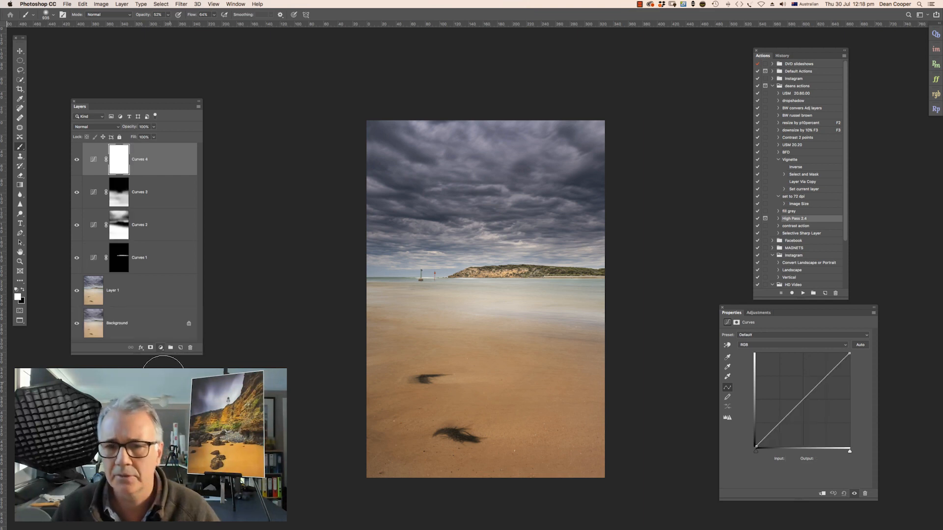
{"action": "left_click", "coordinate": [866, 336]}
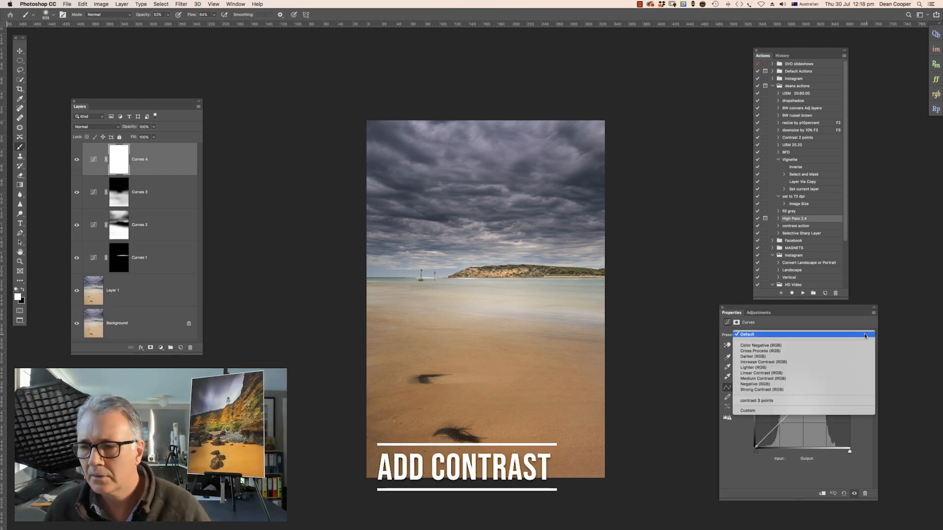
{"action": "left_click", "coordinate": [774, 390]}
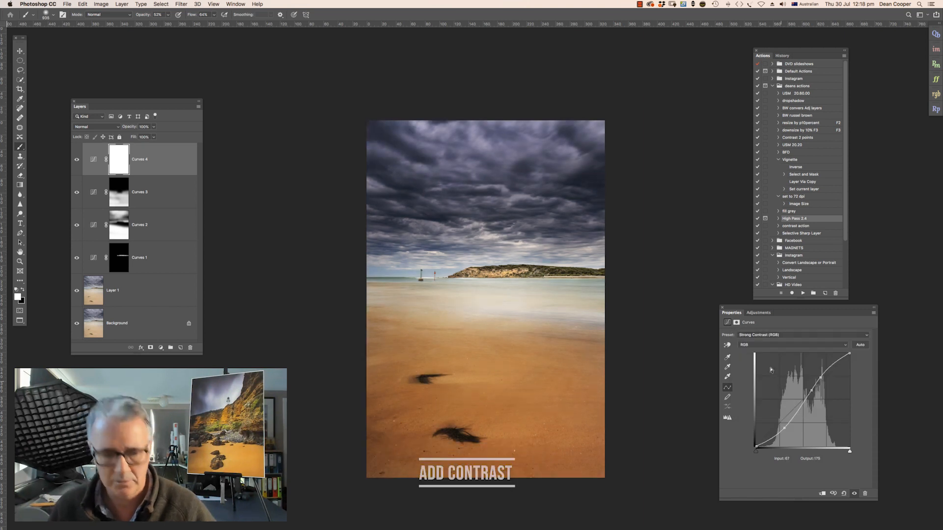
{"action": "key", "text": "super+i"}
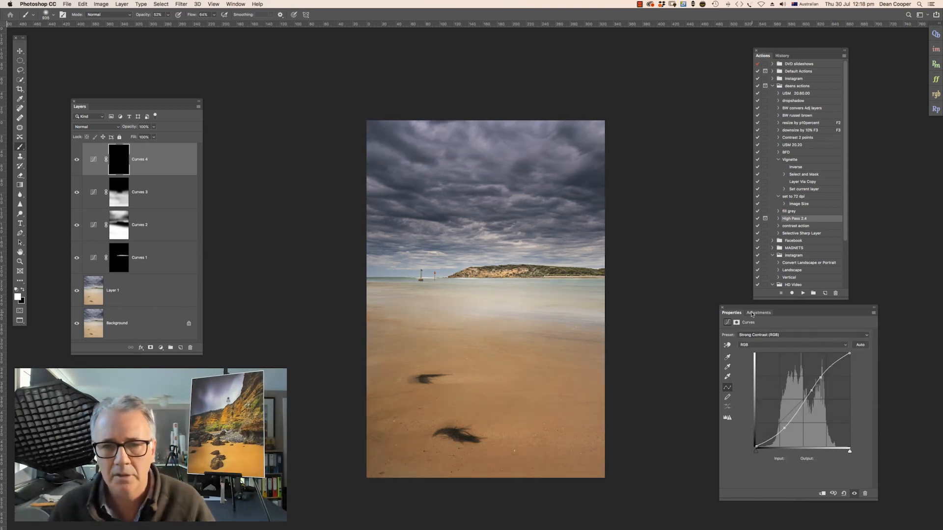
{"action": "key", "text": "super+i"}
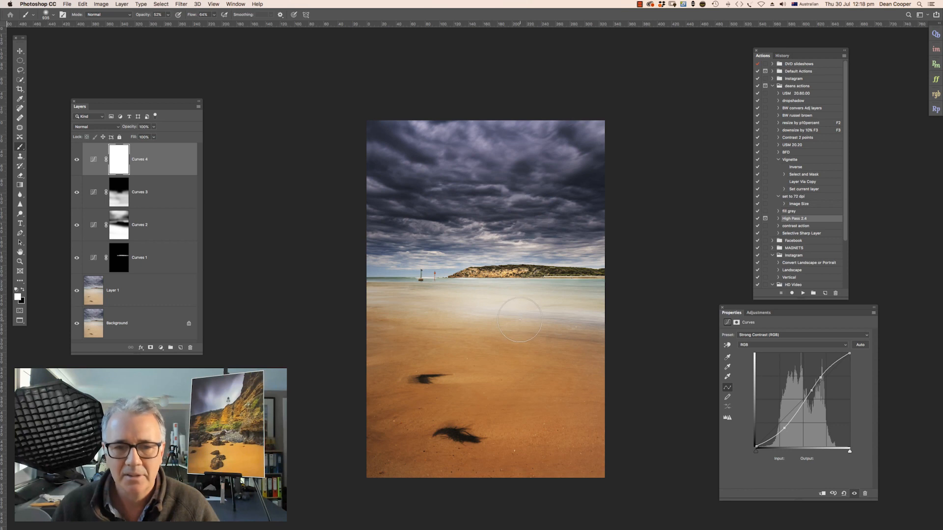
{"action": "key", "text": "super+i"}
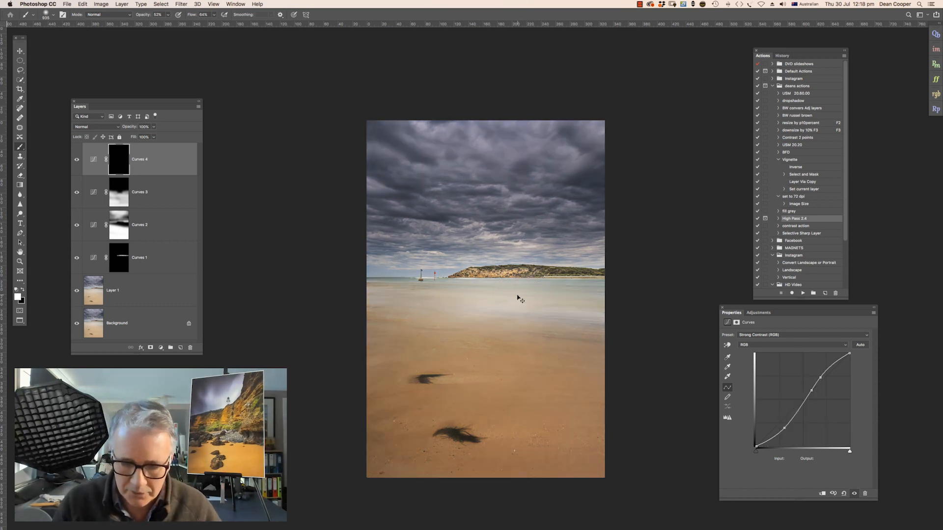
Shrink the brush, set its opacity to 60%, and paint white along the whole bluff on the contrast layer's mask
{"action": "key", "text": "super+plus"}
{"action": "key", "text": "super+plus"}
{"action": "key", "text": "super+plus"}
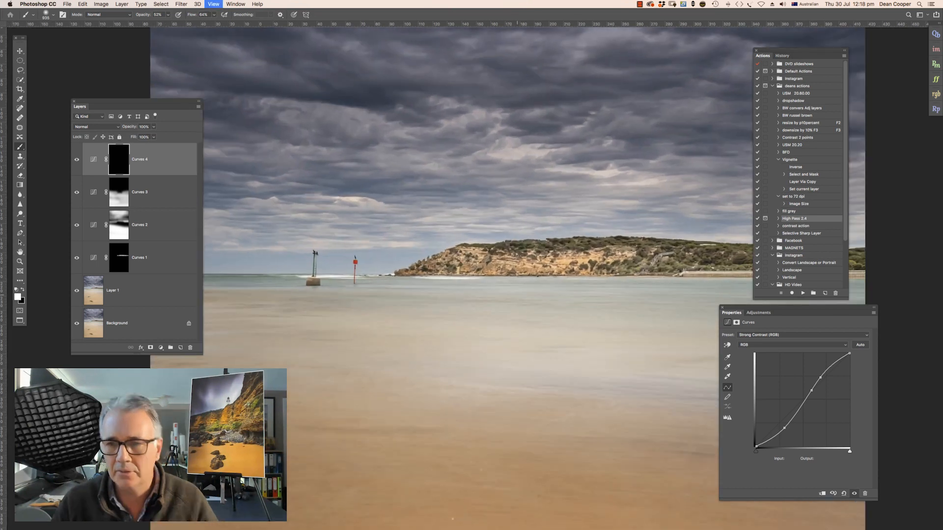
{"action": "left_click_drag", "start_coordinate": [479, 326], "coordinate": [308, 314]}
{"action": "key", "text": "super+r"}
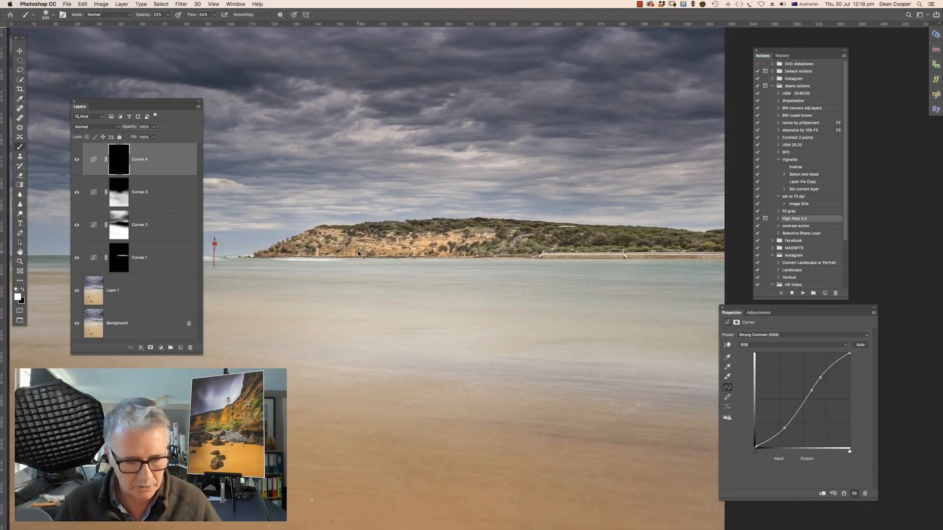
{"action": "left_click_drag", "start_coordinate": [374, 250], "coordinate": [308, 252]}
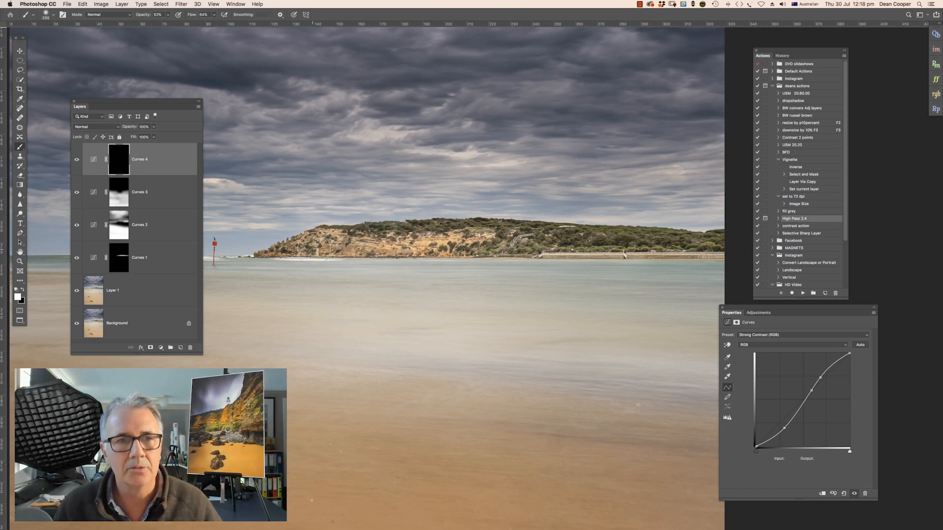
{"action": "left_click", "coordinate": [167, 16]}
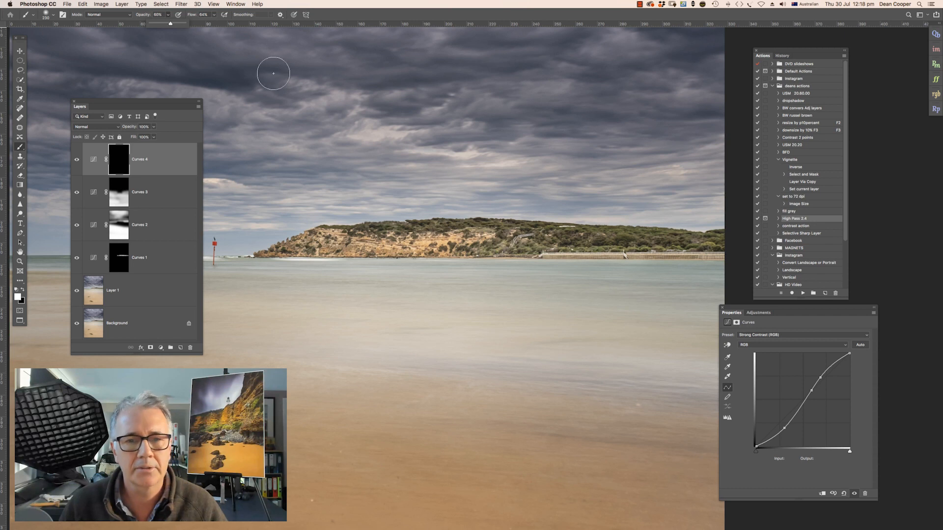
{"action": "left_click_drag", "start_coordinate": [311, 244], "coordinate": [691, 245]}
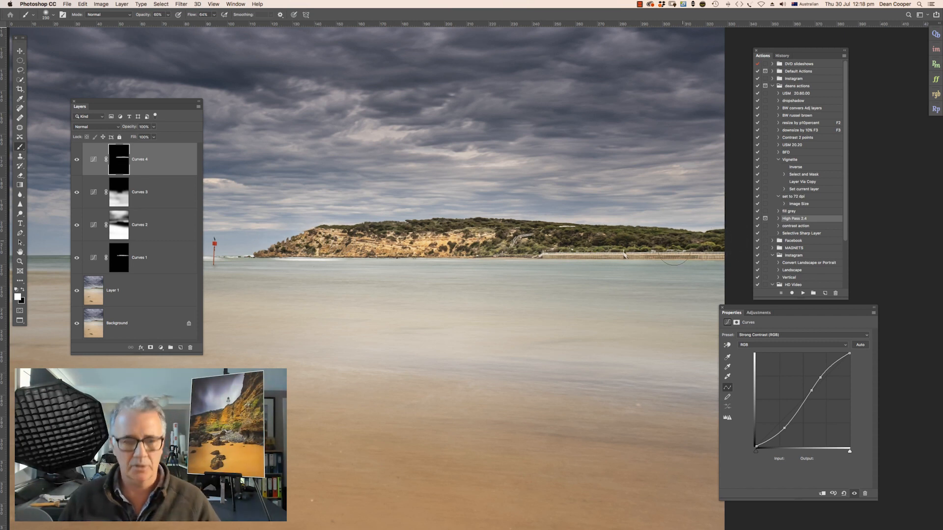
{"action": "key", "text": "super+0"}
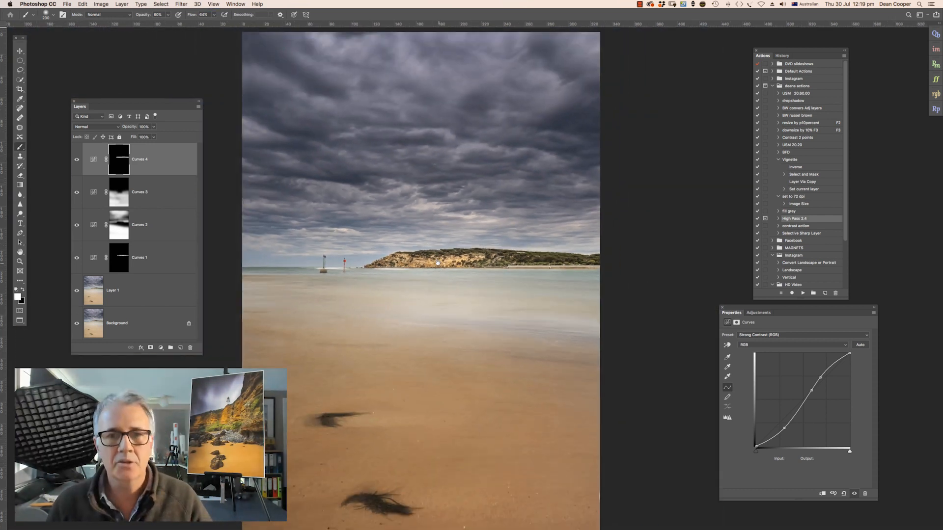
Enlarge the brush to about 1100 px and paint white over the whole sky on the fourth Curves layer's mask
{"action": "left_click_drag", "start_coordinate": [416, 215], "coordinate": [455, 247]}
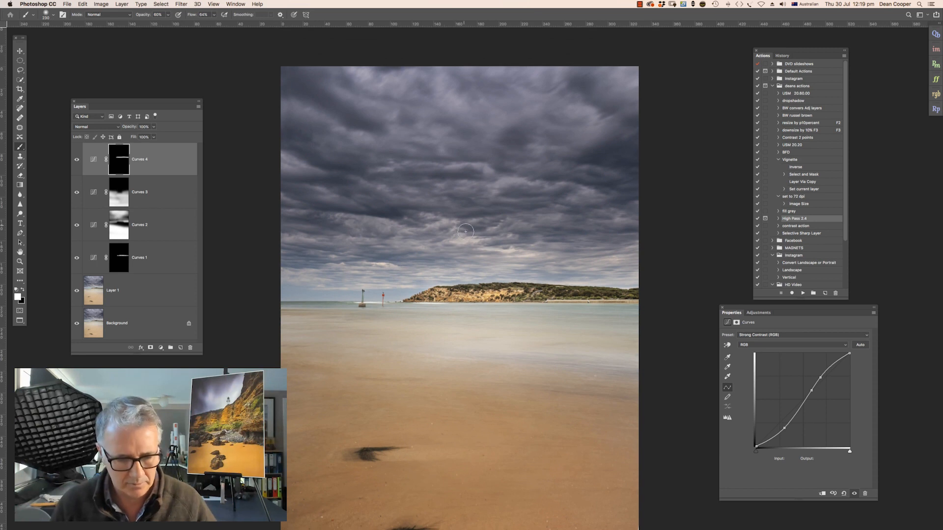
{"action": "mouse_move", "coordinate": [436, 216]}
{"action": "left_mouse_down"}
{"action": "mouse_move", "coordinate": [475, 217]}
{"action": "mouse_move", "coordinate": [468, 216]}
{"action": "left_mouse_up"}
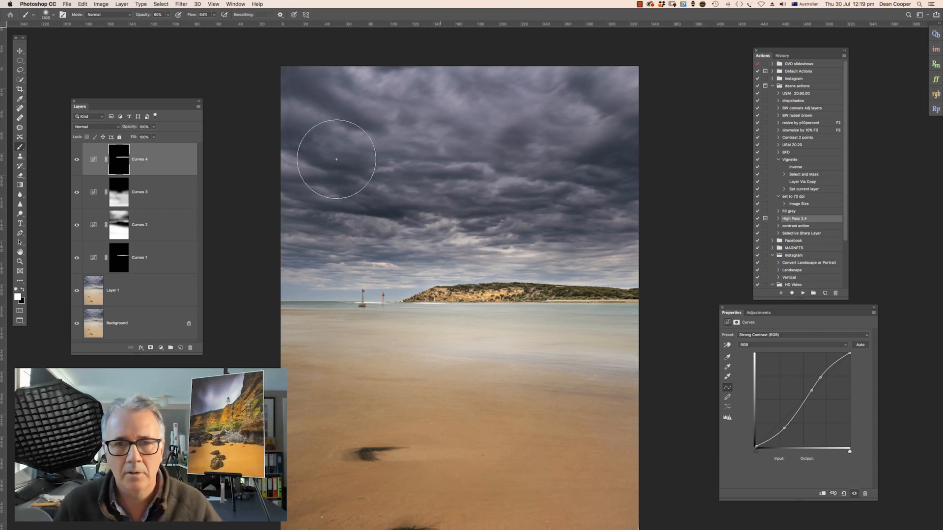
{"action": "mouse_move", "coordinate": [358, 103]}
{"action": "left_mouse_down"}
{"action": "mouse_move", "coordinate": [551, 98]}
{"action": "mouse_move", "coordinate": [565, 79]}
{"action": "mouse_move", "coordinate": [317, 84]}
{"action": "mouse_move", "coordinate": [590, 134]}
{"action": "left_mouse_up"}
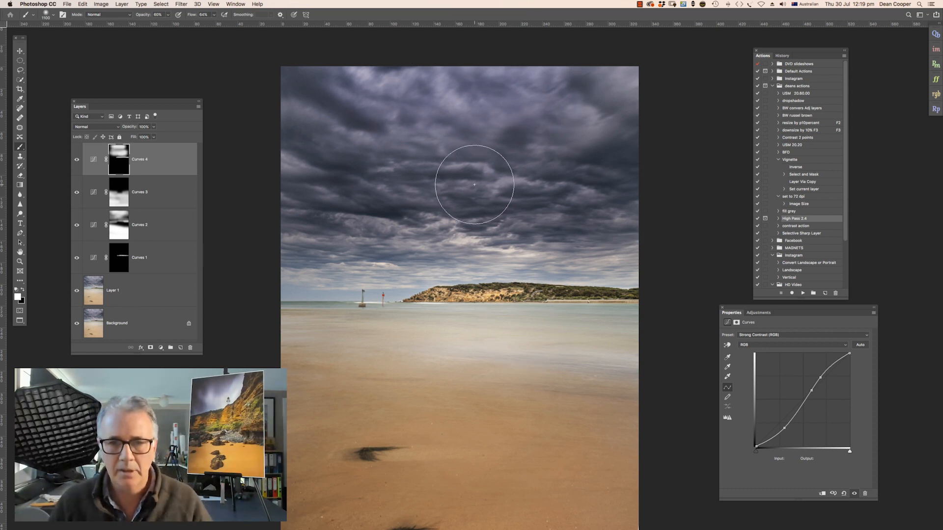
Enlarge the brush to about 1474 px, lower its opacity to 22%, and paint white over the sand foreground on the contrast layer's mask
{"action": "mouse_move", "coordinate": [505, 393]}
{"action": "left_mouse_down"}
{"action": "mouse_move", "coordinate": [534, 259]}
{"action": "mouse_move", "coordinate": [523, 255]}
{"action": "left_mouse_up"}
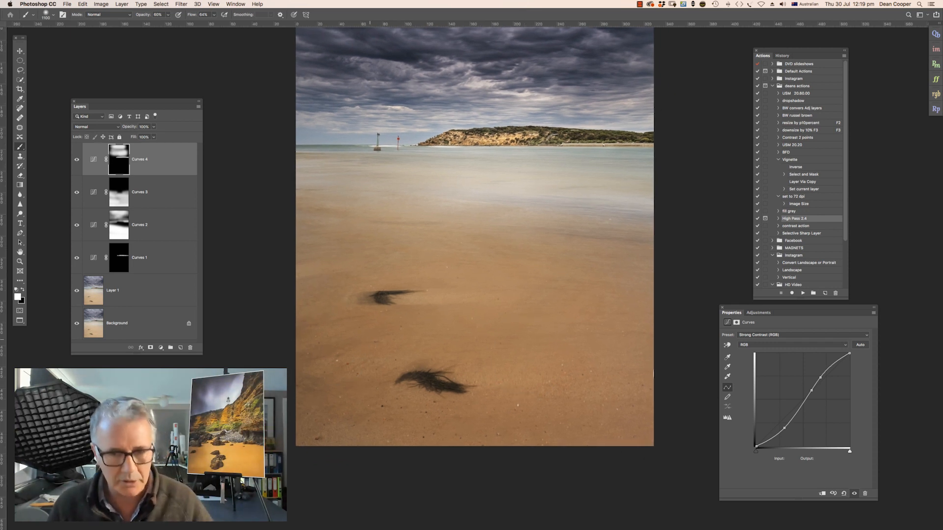
{"action": "left_click_drag", "start_coordinate": [402, 329], "coordinate": [415, 333]}
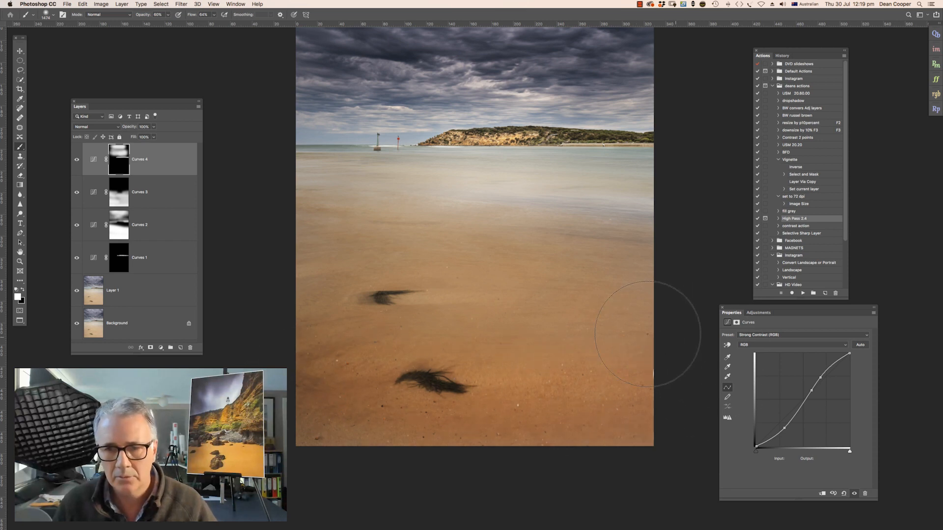
{"action": "left_click_drag", "start_coordinate": [293, 307], "coordinate": [315, 311]}
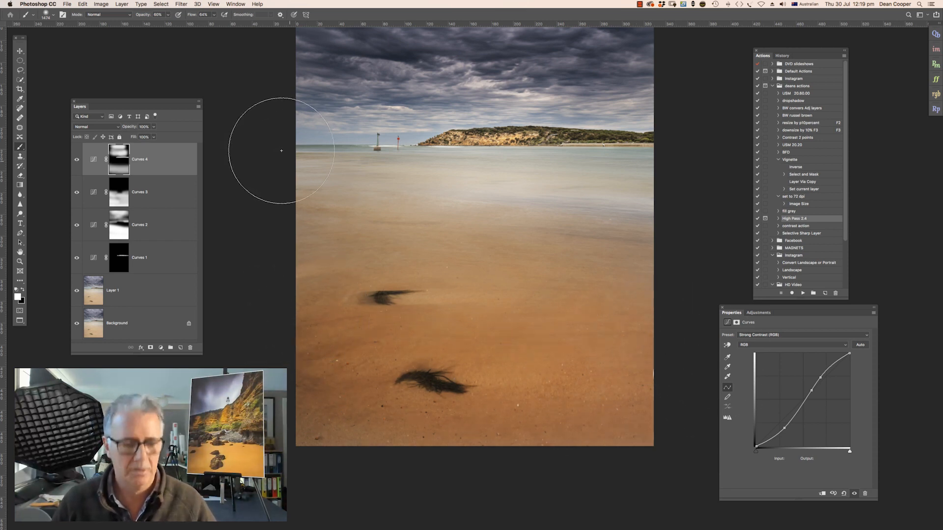
{"action": "key", "text": "super+z"}
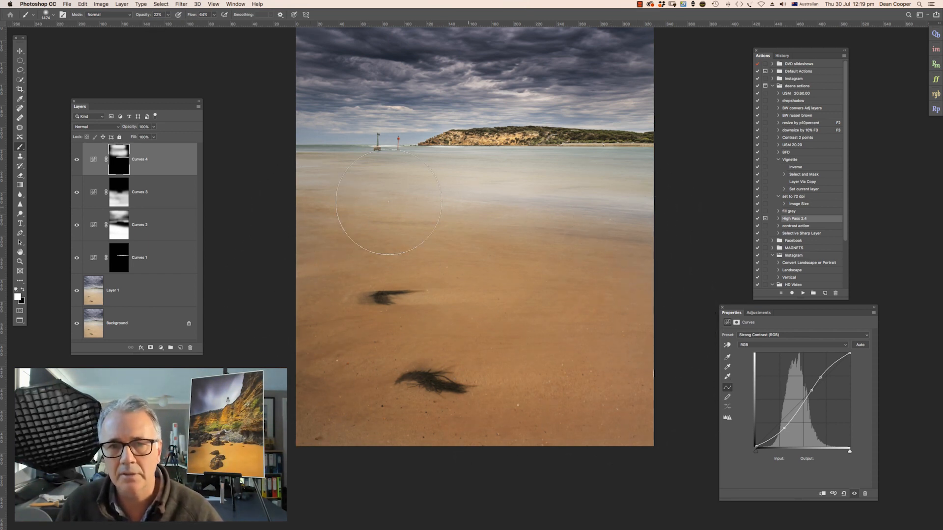
{"action": "mouse_move", "coordinate": [556, 415]}
{"action": "left_mouse_down"}
{"action": "mouse_move", "coordinate": [518, 418]}
{"action": "mouse_move", "coordinate": [536, 416]}
{"action": "mouse_move", "coordinate": [570, 285]}
{"action": "mouse_move", "coordinate": [513, 383]}
{"action": "left_mouse_up"}
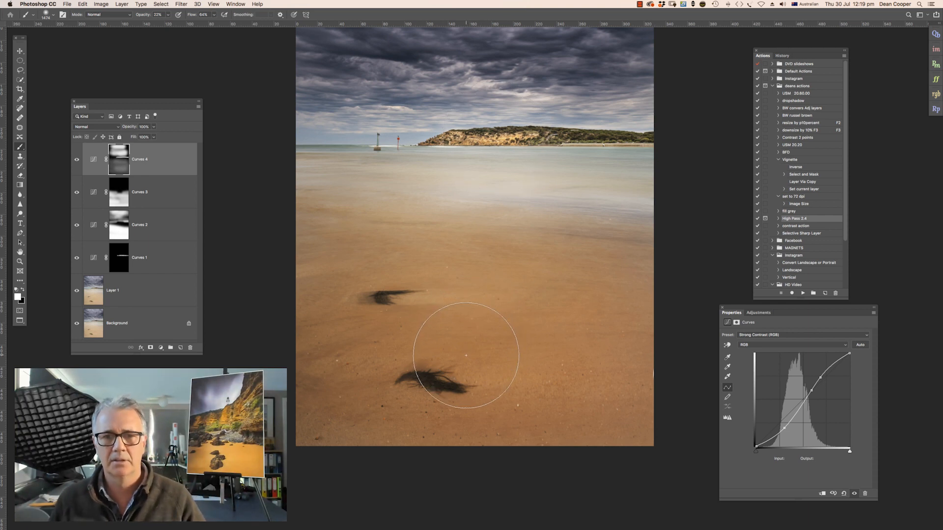
Compare the whole photo with and without the Strong Contrast Curves layer
{"action": "left_click", "coordinate": [76, 160]}
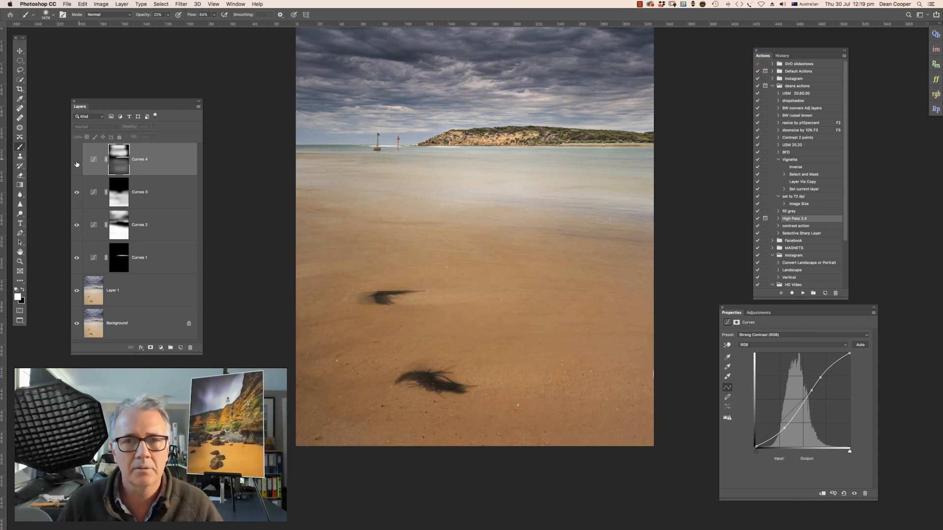
{"action": "left_click", "coordinate": [77, 160]}
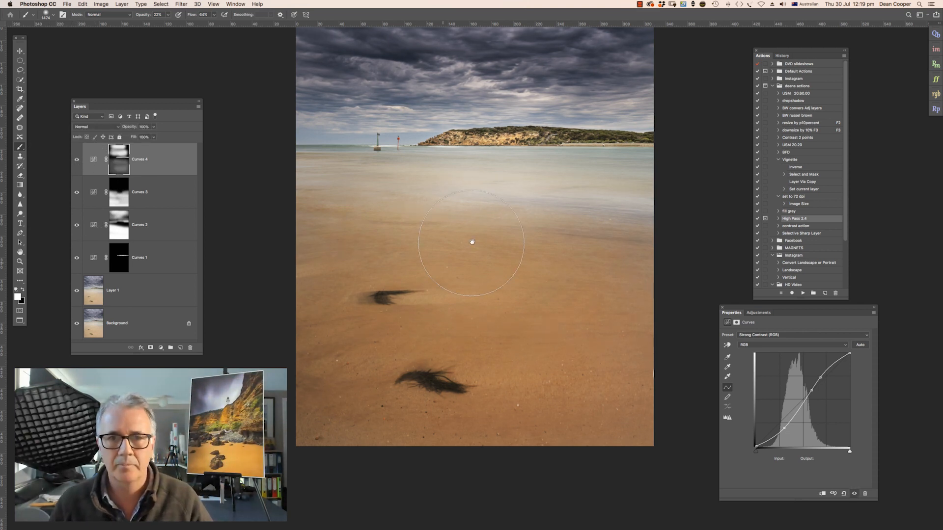
{"action": "scroll", "coordinate": [467, 311], "scroll_direction": "up", "scroll_amount": 4}
{"action": "key", "text": "super+minus"}
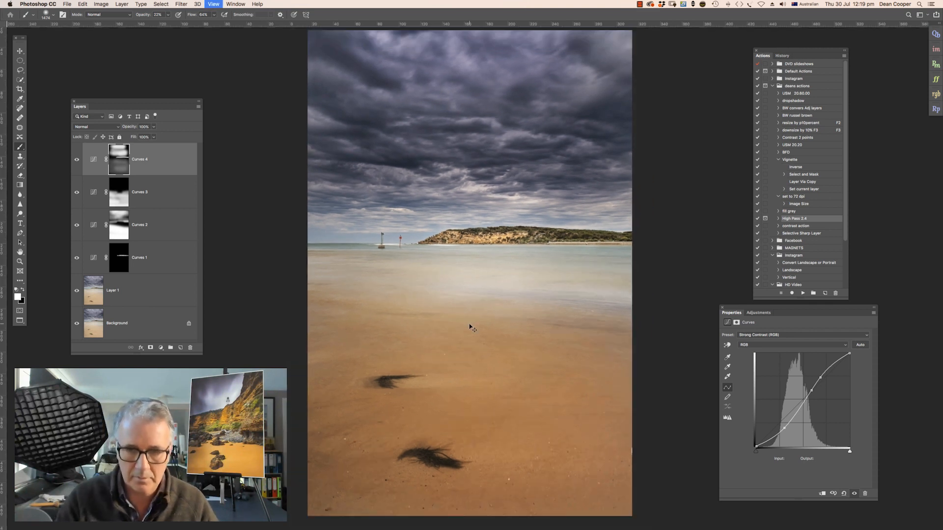
{"action": "left_click", "coordinate": [75, 162]}
{"action": "left_click", "coordinate": [72, 162]}
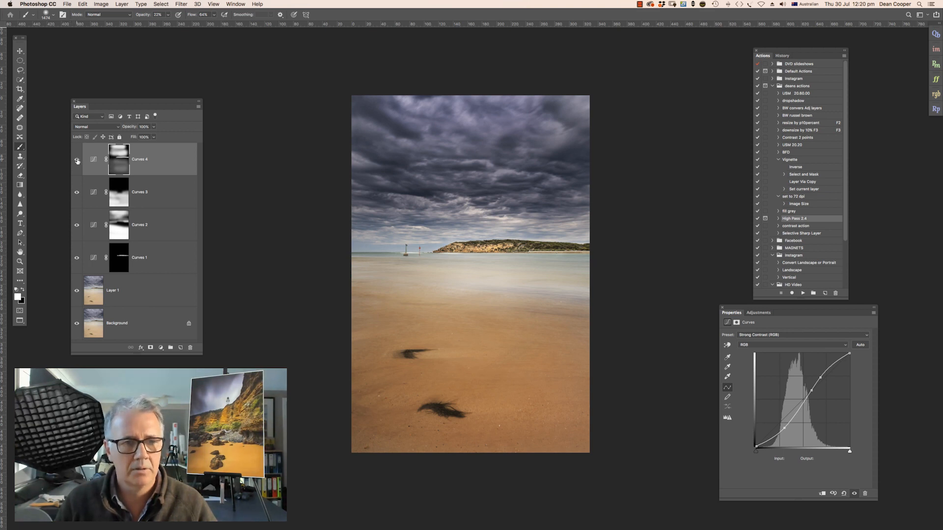
{"action": "left_click", "coordinate": [77, 161]}
{"action": "left_click", "coordinate": [76, 160]}
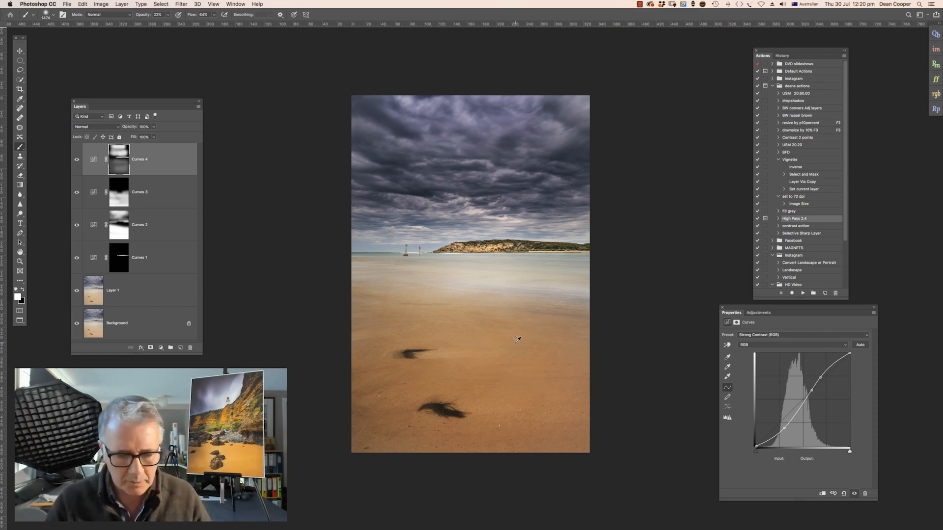
Stamp all visible layers into a new top layer and centre a tall elliptical selection with a 600 px feather over the photo
{"action": "key", "text": "alt+shift+super+n"}
{"action": "key", "text": "alt+shift+super+e"}
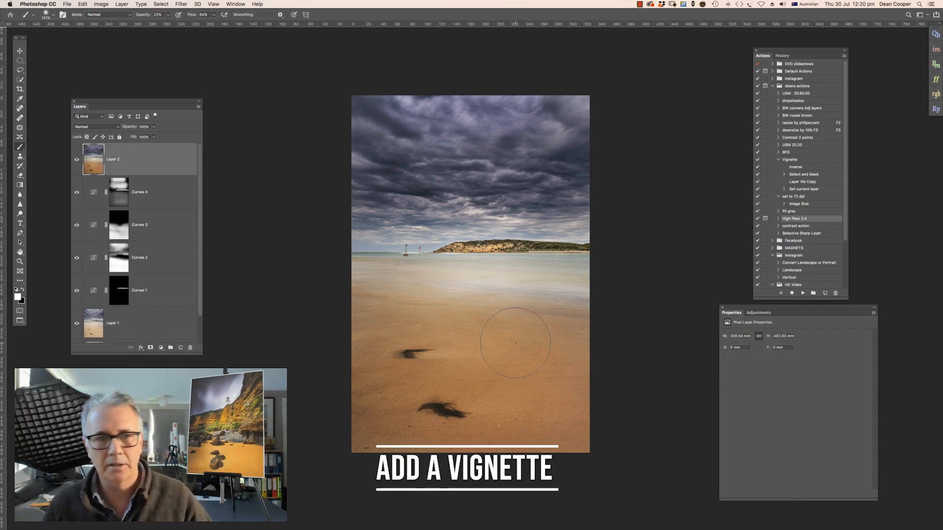
{"action": "key", "text": "m"}
{"action": "left_click_drag", "start_coordinate": [388, 130], "coordinate": [564, 422]}
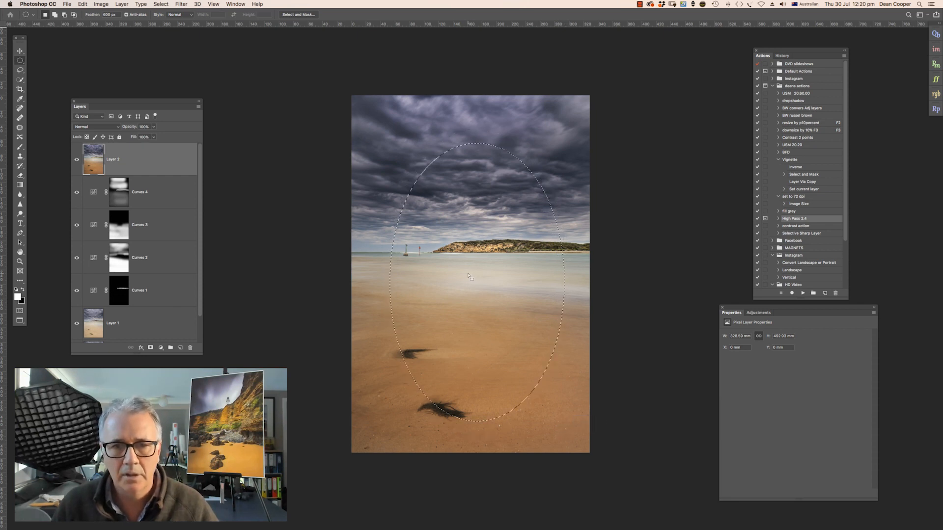
{"action": "left_click_drag", "start_coordinate": [472, 274], "coordinate": [464, 267]}
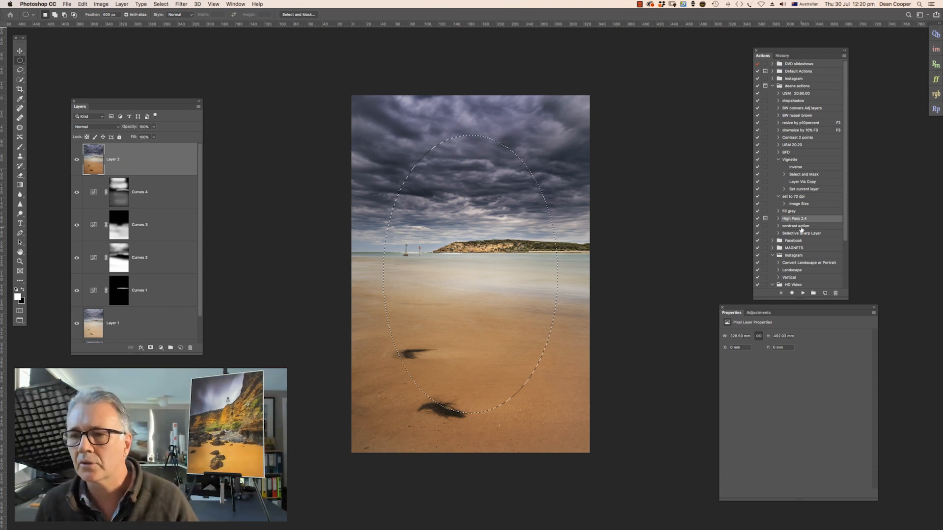
Run the Vignette action on the selection and reduce the resulting Multiply layer's opacity to about 32%
{"action": "left_click", "coordinate": [791, 160]}
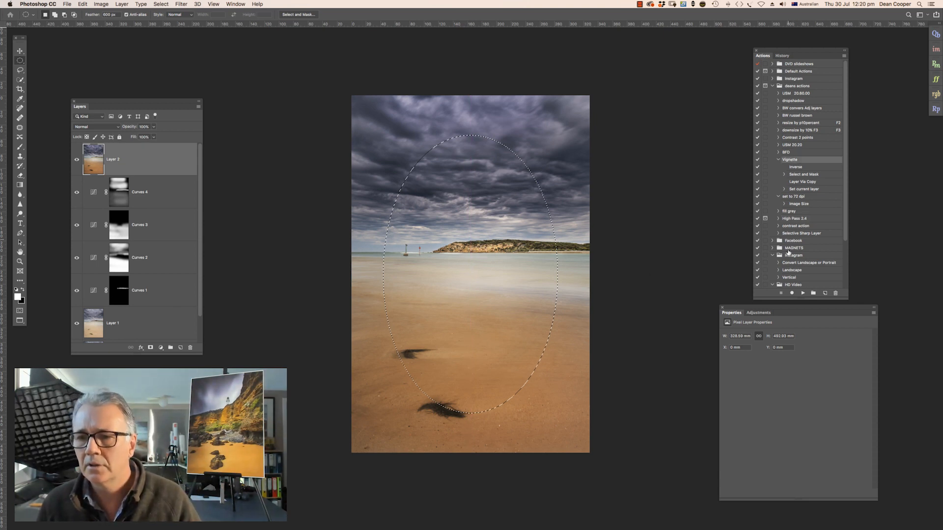
{"action": "left_click", "coordinate": [802, 293]}
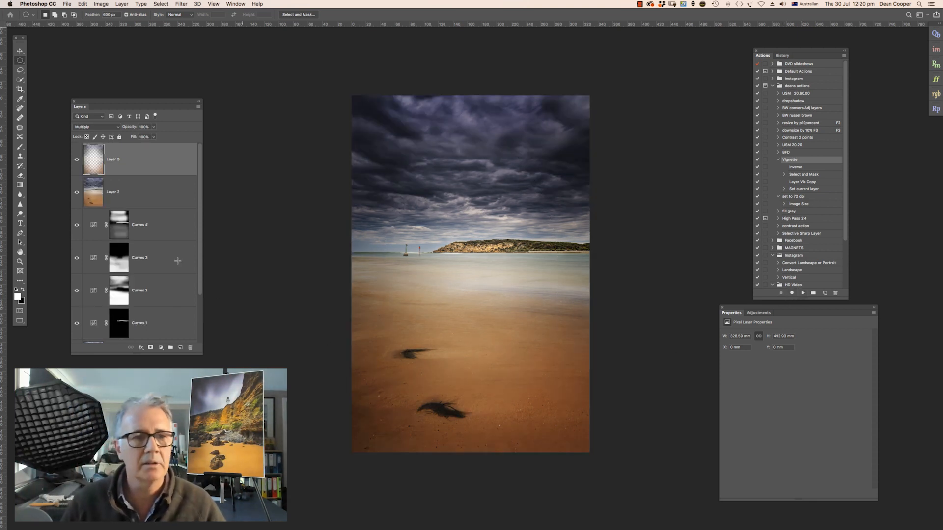
{"action": "left_click", "coordinate": [154, 137]}
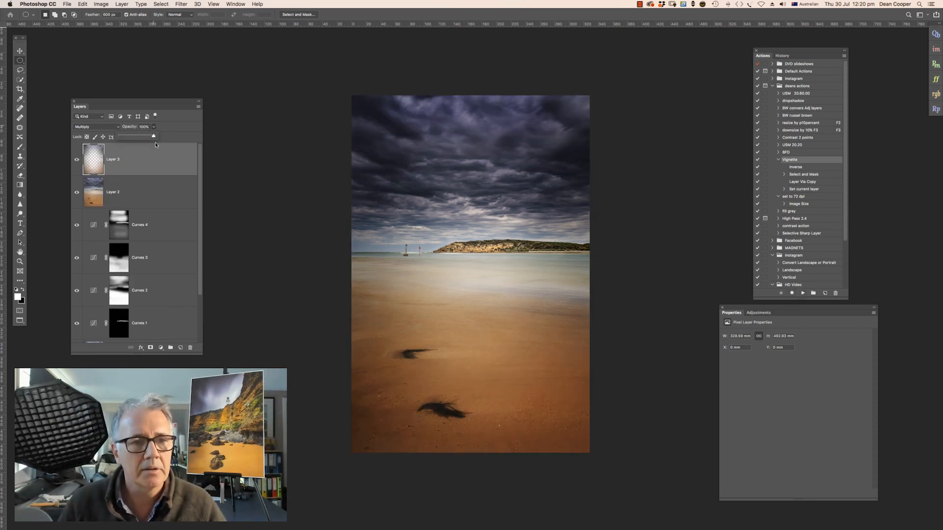
{"action": "left_click_drag", "start_coordinate": [153, 138], "coordinate": [132, 141]}
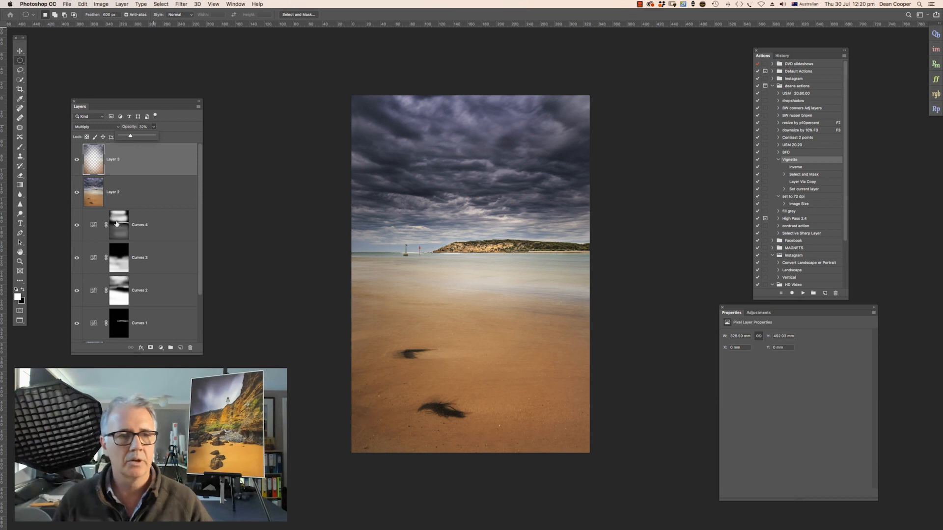
Compare the photo with and without the vignette layer
{"action": "left_click", "coordinate": [76, 161]}
{"action": "left_click", "coordinate": [76, 160]}
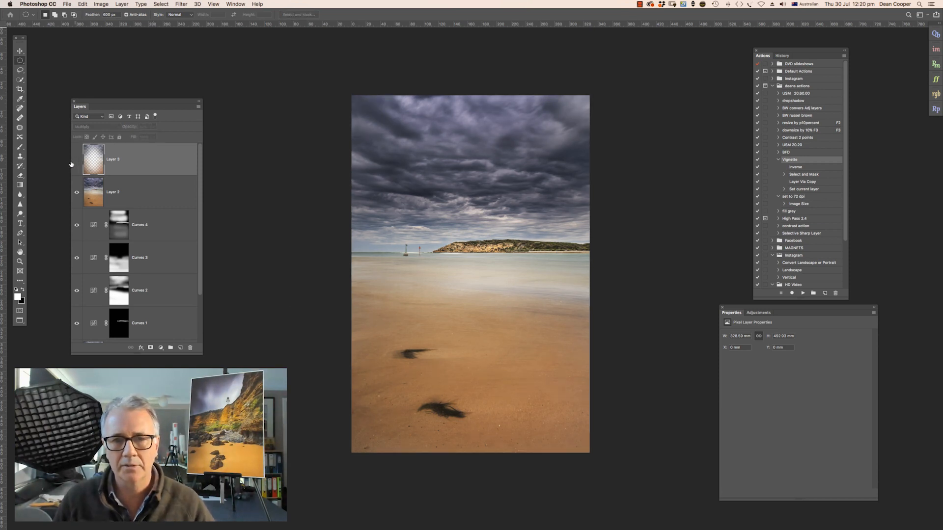
{"action": "left_click", "coordinate": [72, 162]}
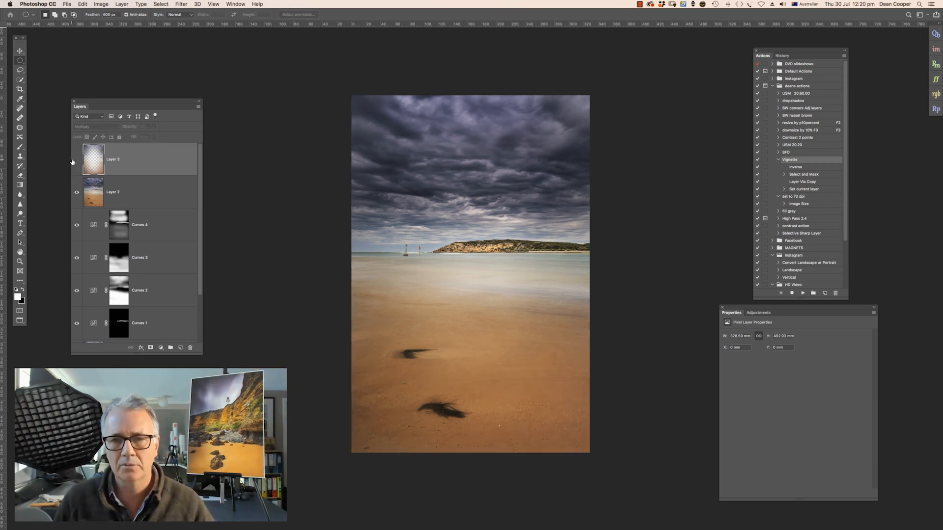
{"action": "left_click", "coordinate": [76, 160]}
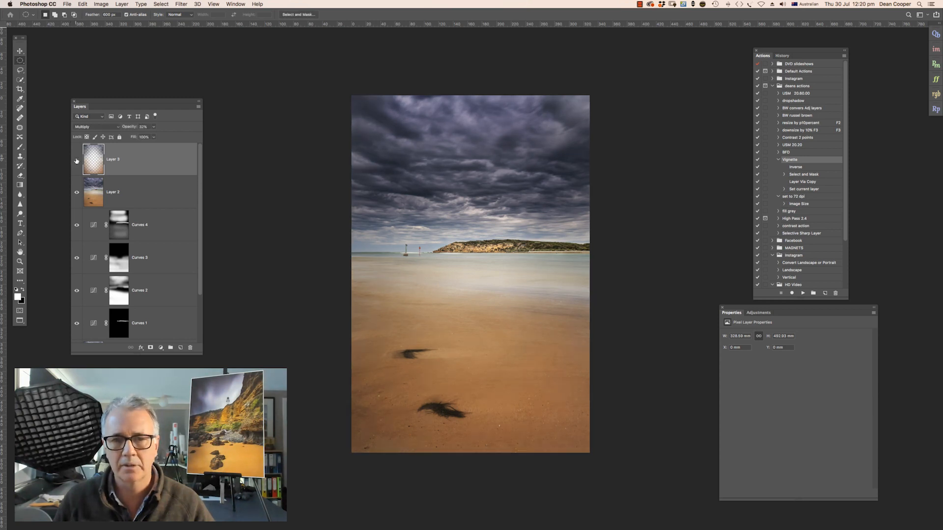
{"action": "left_click", "coordinate": [76, 161]}
{"action": "left_click", "coordinate": [77, 160]}
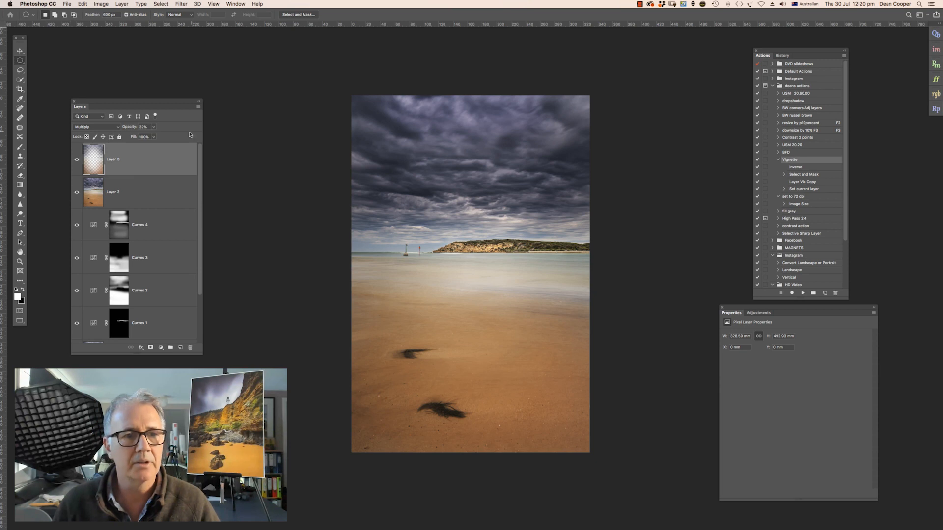
Raise the vignette layer's opacity to 100% to preview the full effect, and bring it back to about 33%
{"action": "left_click", "coordinate": [152, 128]}
{"action": "left_click_drag", "start_coordinate": [153, 135], "coordinate": [177, 136]}
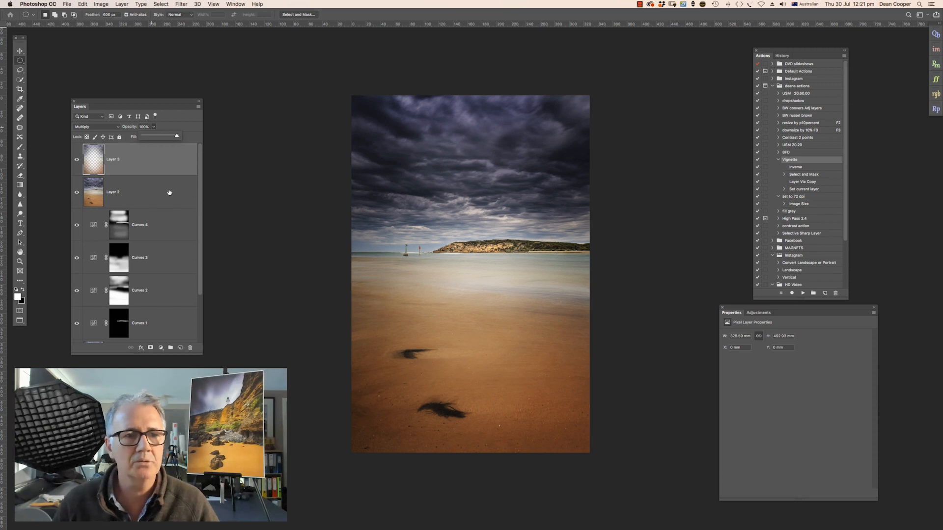
{"action": "left_click_drag", "start_coordinate": [178, 138], "coordinate": [151, 138]}
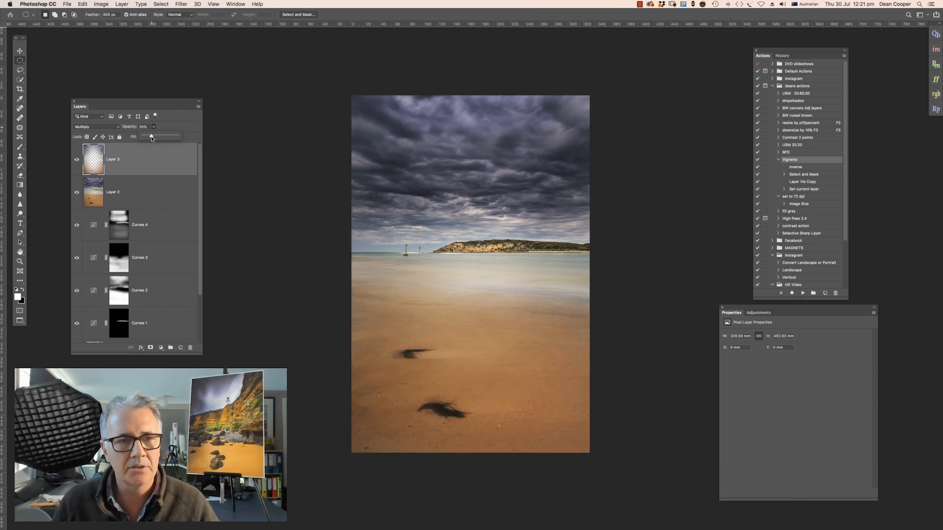
Toggle the vignette layer's visibility to check the readjusted edge darkening
{"action": "left_click", "coordinate": [76, 160]}
{"action": "left_click", "coordinate": [76, 160]}
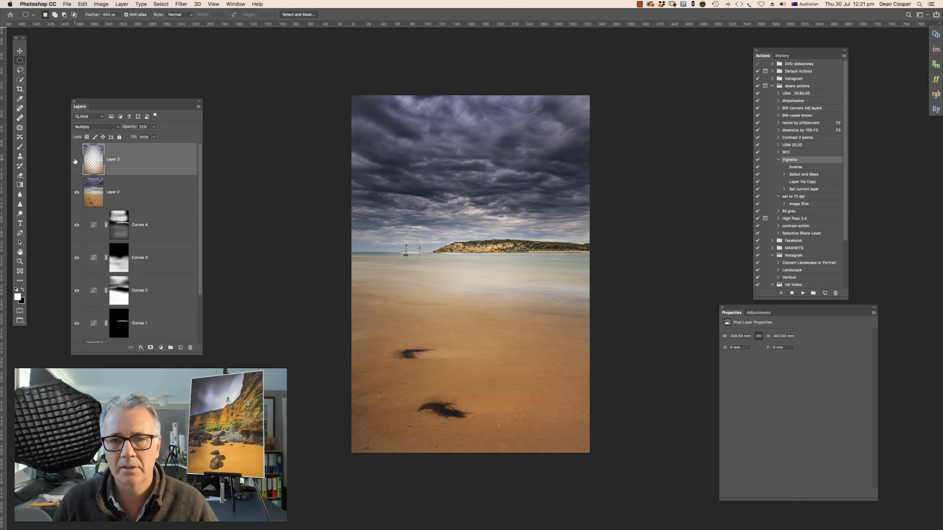
{"action": "left_click", "coordinate": [75, 160]}
{"action": "left_click", "coordinate": [75, 161]}
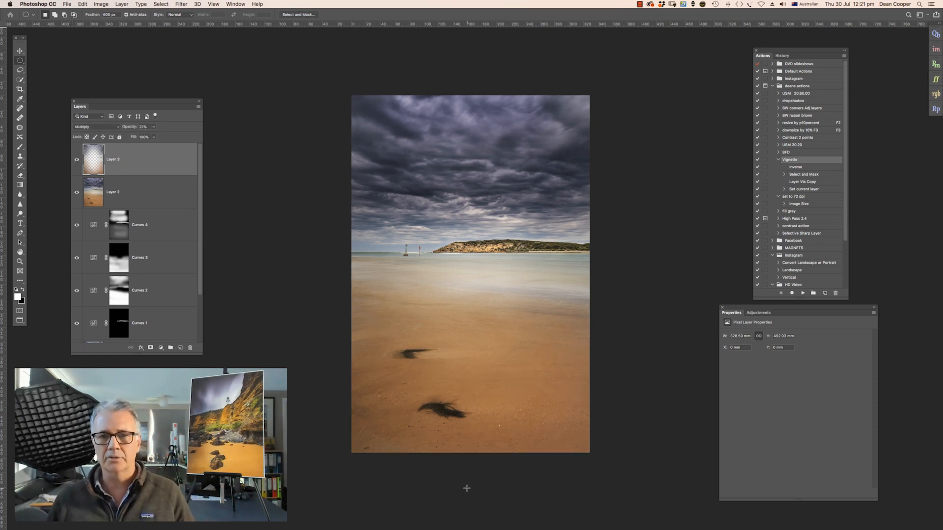
Compare the original photo with the finished edit by switching between the opening snapshot and the latest history state
{"action": "left_click", "coordinate": [784, 56]}
{"action": "left_click", "coordinate": [816, 70]}
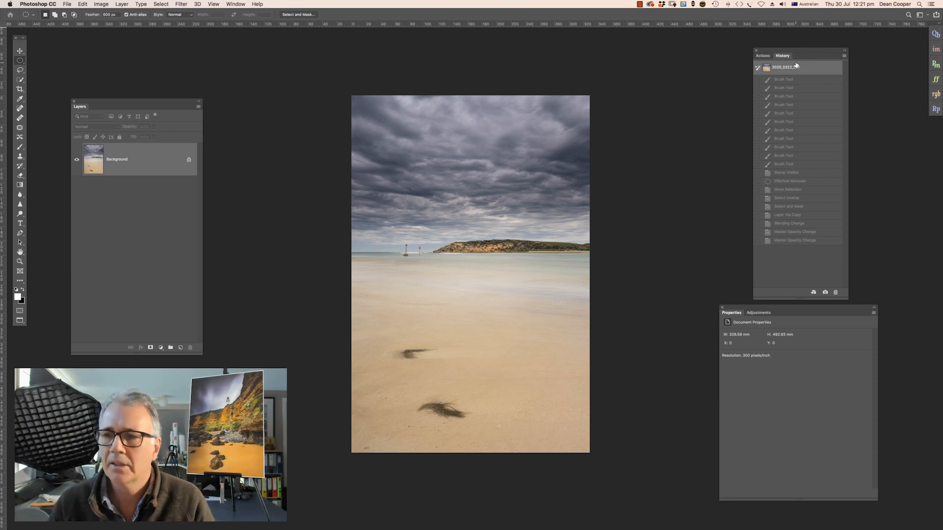
{"action": "left_click", "coordinate": [821, 241]}
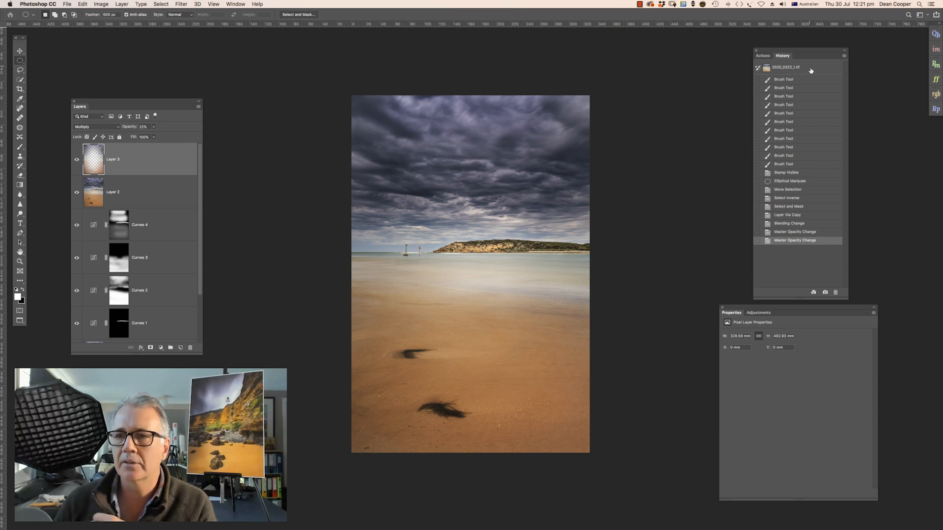
{"action": "left_click", "coordinate": [810, 70]}
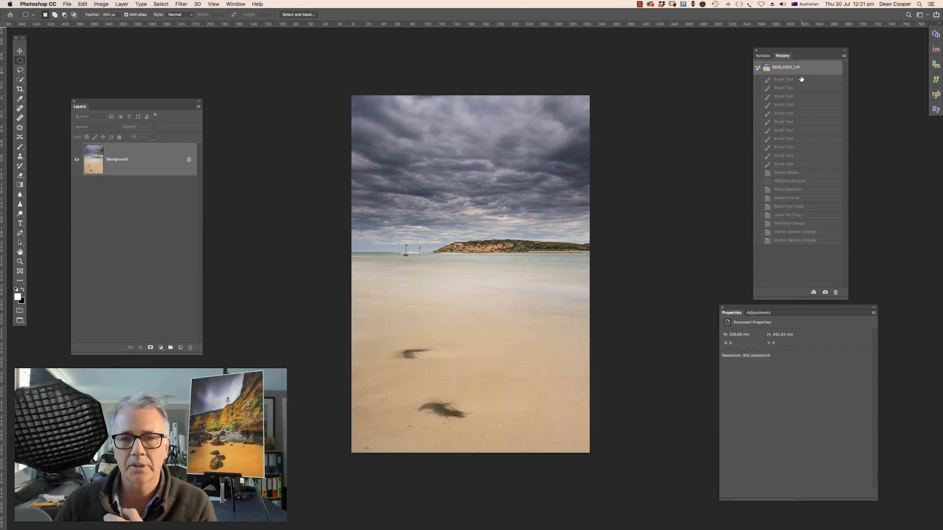
{"action": "left_click", "coordinate": [826, 242]}
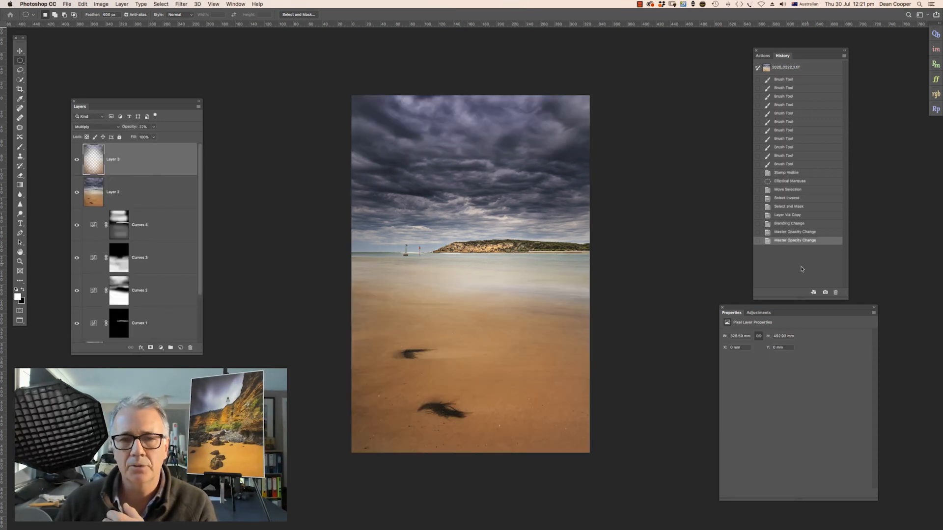